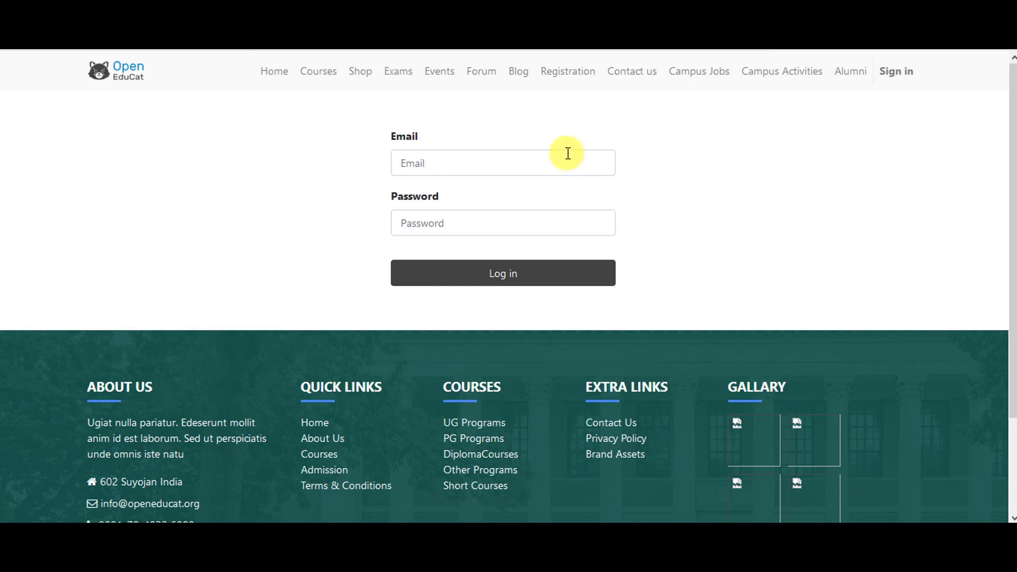
# Enter the login name admin in the Email field and move to the password field.
pyautogui.click(566, 153)
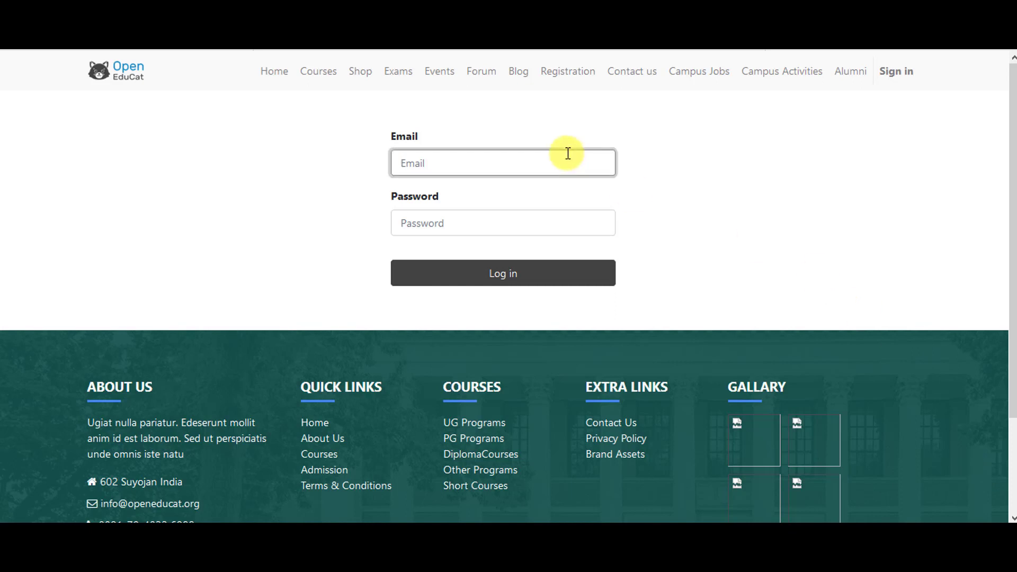
pyautogui.write('admin')
pyautogui.press('Tab')
# Finish the password, sign in, and go to Exams > Exam Sessions in the Exams app.
pyautogui.write('ad')
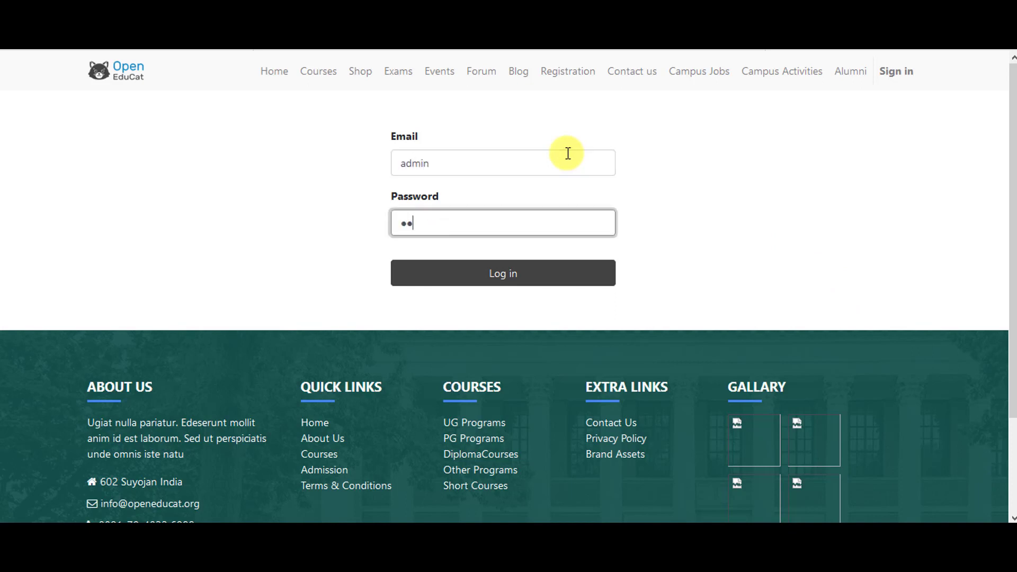
pyautogui.write('min')
pyautogui.click(581, 270)
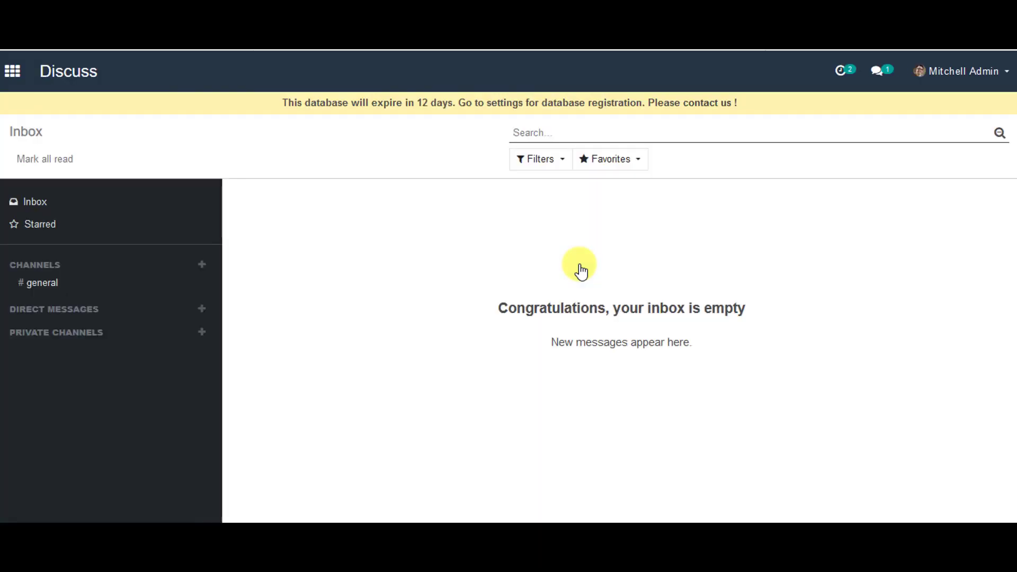
pyautogui.click(14, 77)
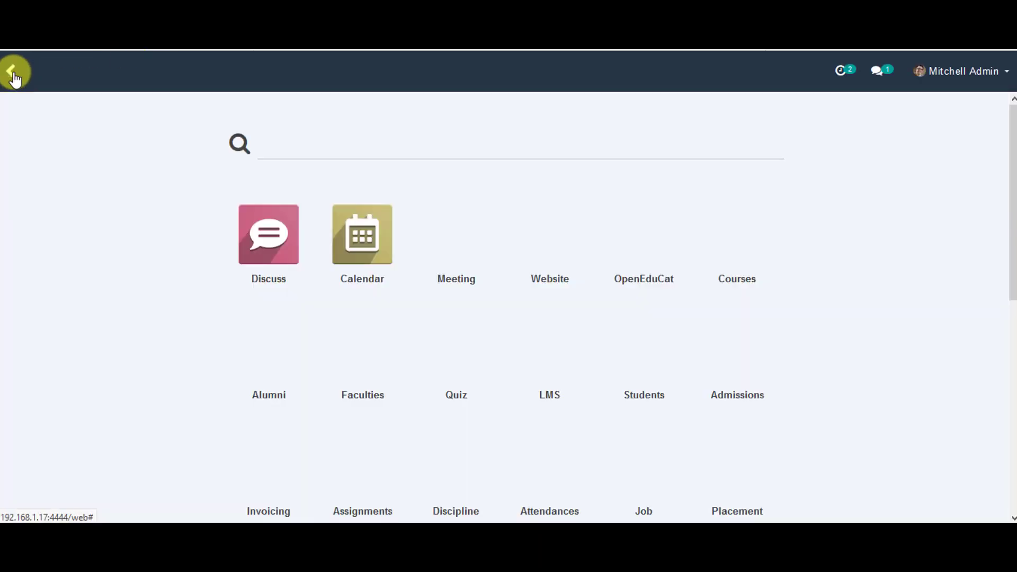
pyautogui.scroll(-4, 466, 318)
pyautogui.click(462, 389)
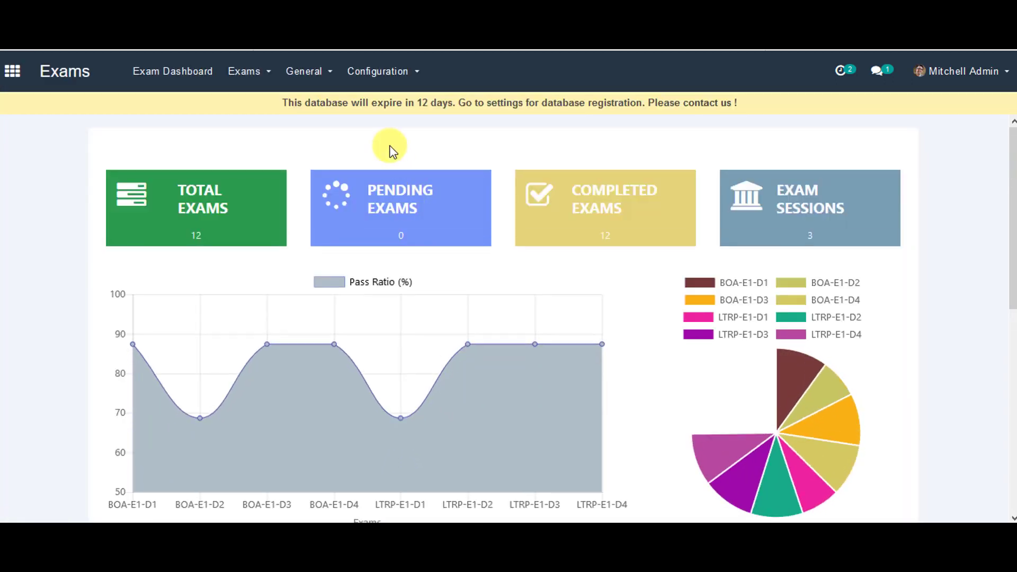
pyautogui.click(243, 71)
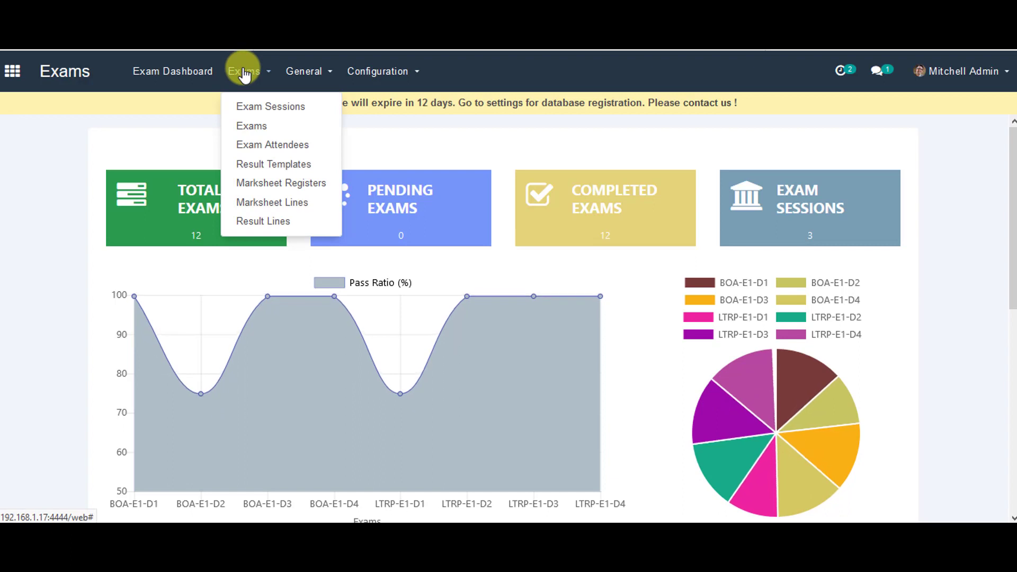
pyautogui.click(246, 106)
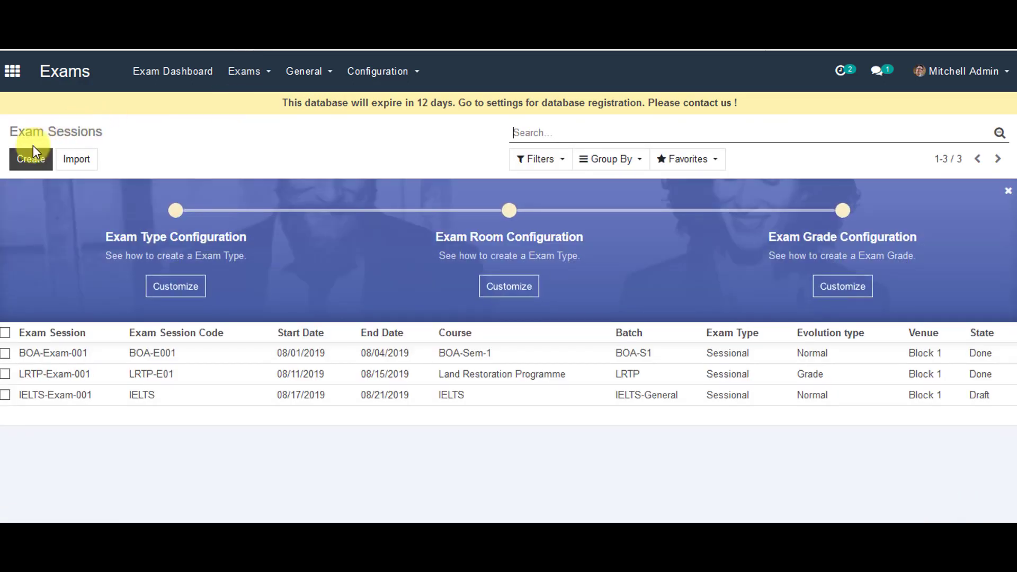
# Create a new exam session named 'BOA - Exam - 001' with code 'BOA - E001'.
pyautogui.click(31, 162)
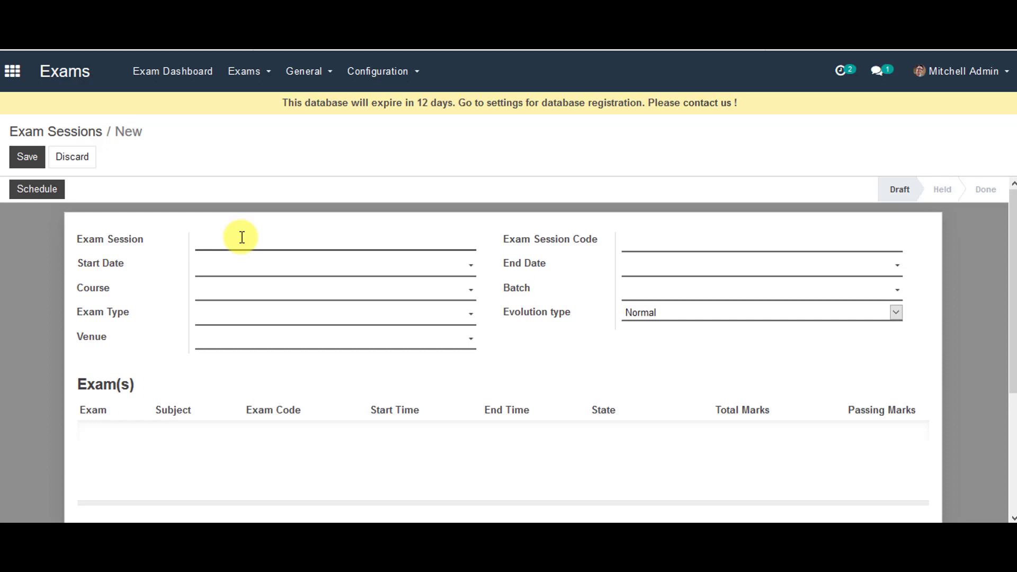
pyautogui.write('BOA - Exam - 001')
pyautogui.click(708, 237)
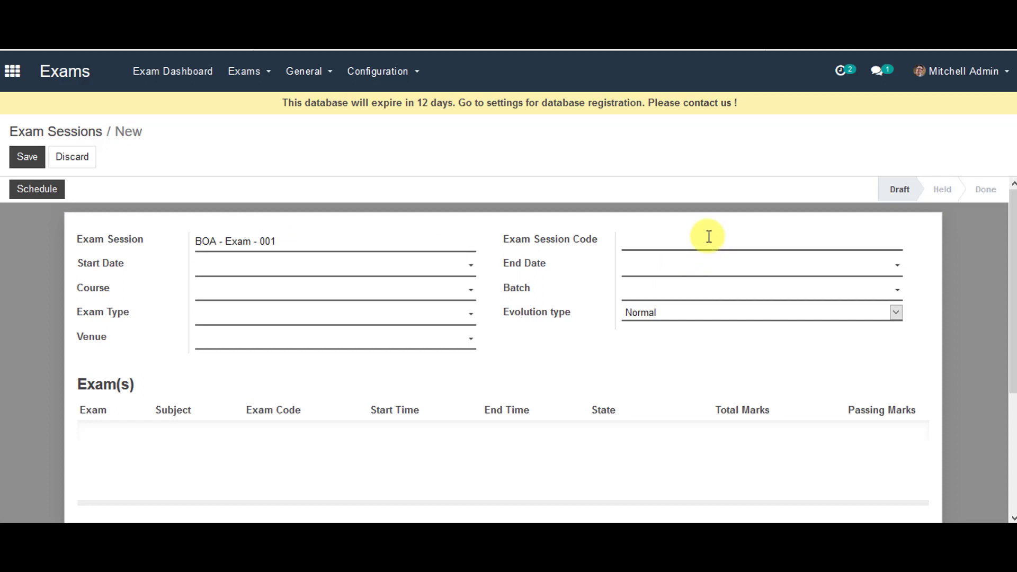
pyautogui.write('BOA - E001')
# Set the session dates 10/17/2019–10/22/2019, course BOA-Sem-2 and batch BOA-S2.
pyautogui.click(479, 263)
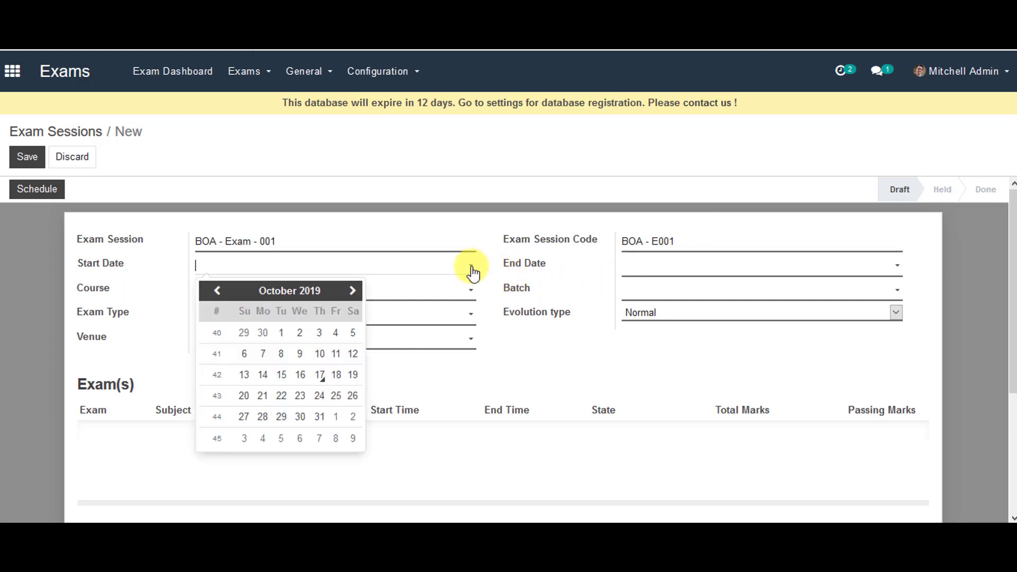
pyautogui.click(320, 374)
pyautogui.click(715, 265)
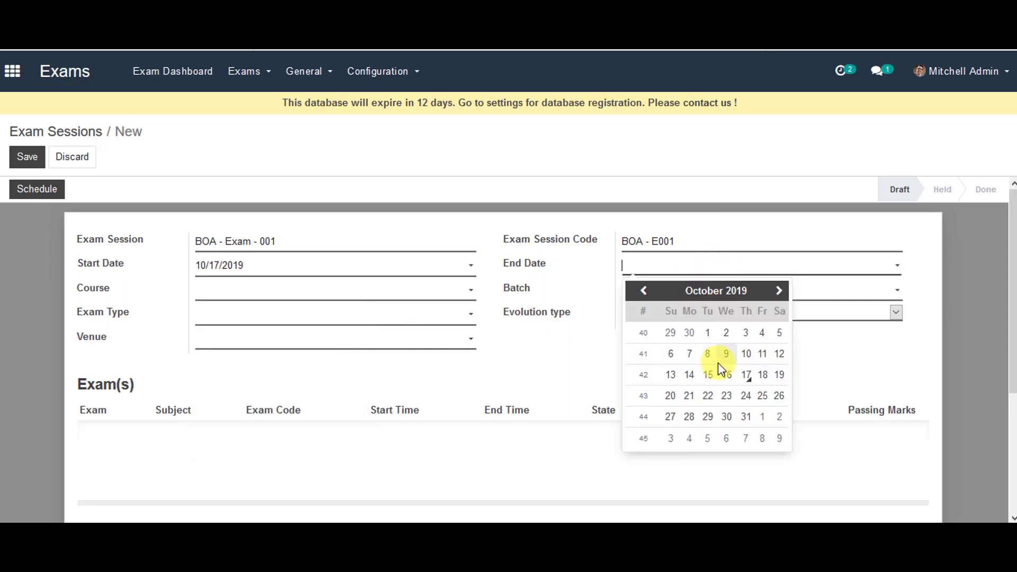
pyautogui.click(708, 398)
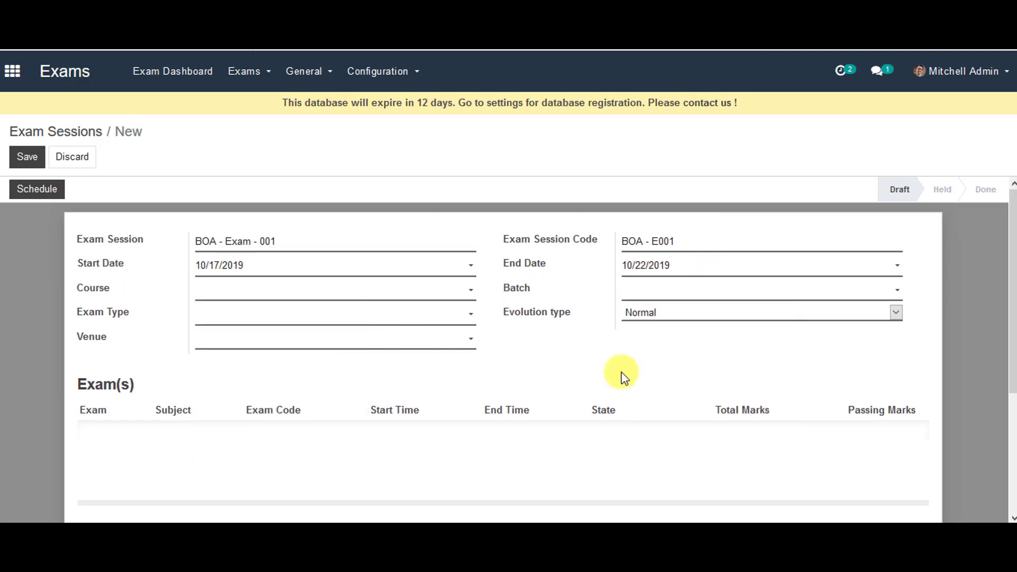
pyautogui.click(418, 296)
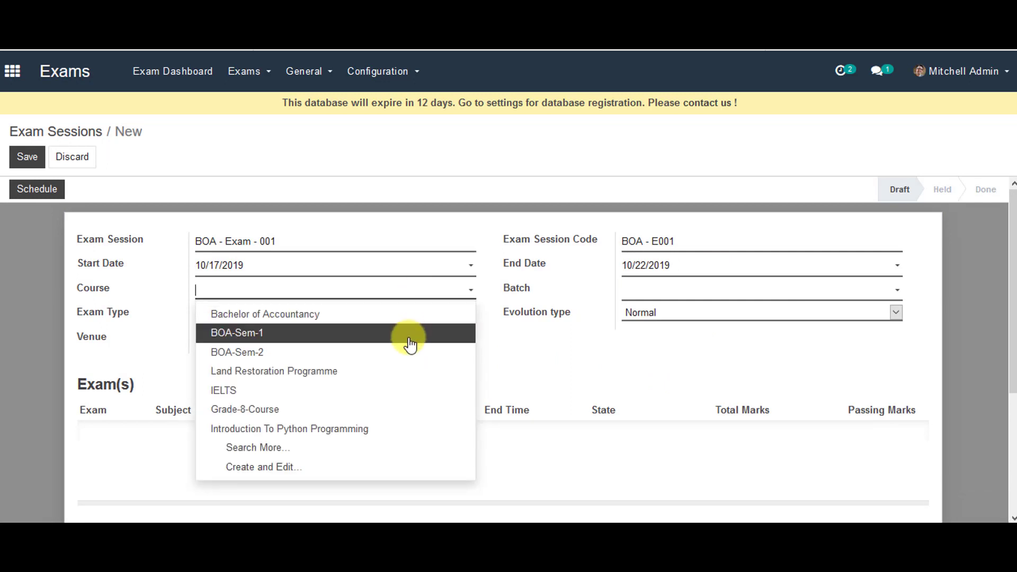
pyautogui.click(465, 351)
pyautogui.click(692, 294)
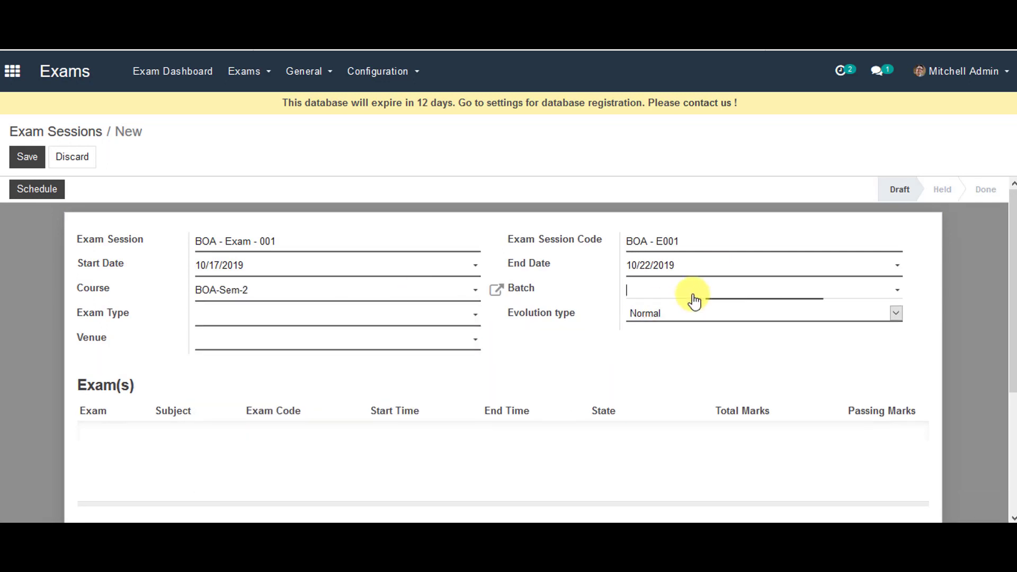
pyautogui.click(689, 316)
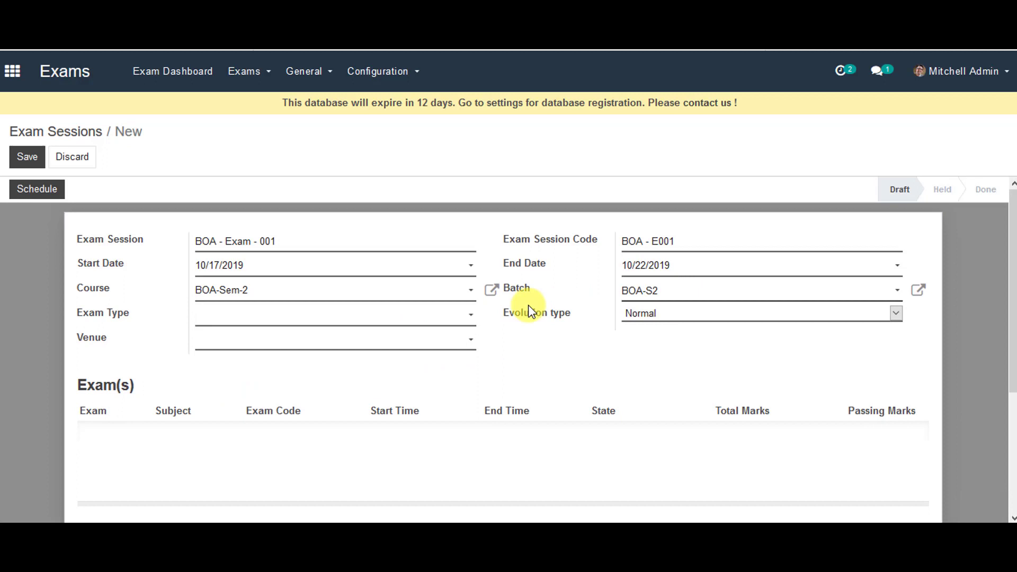
# Choose exam type Sessional, keep evolution type Normal, set venue Block 1, and save.
pyautogui.click(472, 317)
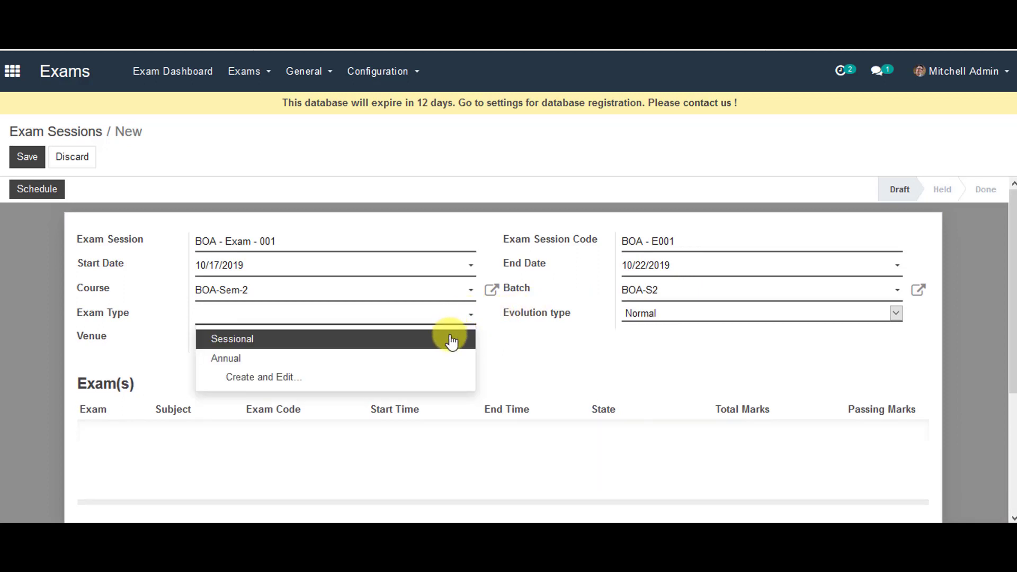
pyautogui.click(450, 339)
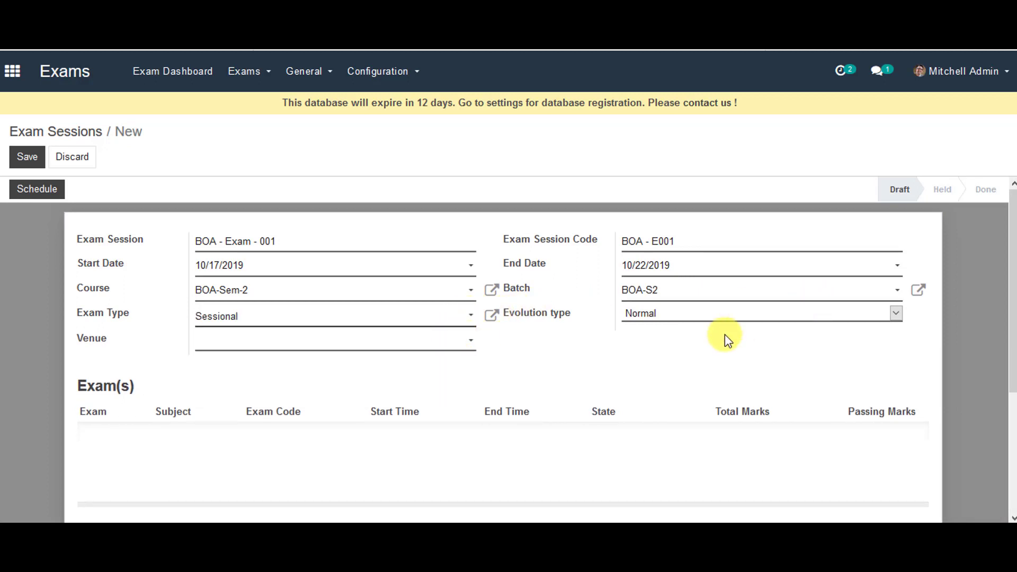
pyautogui.click(746, 312)
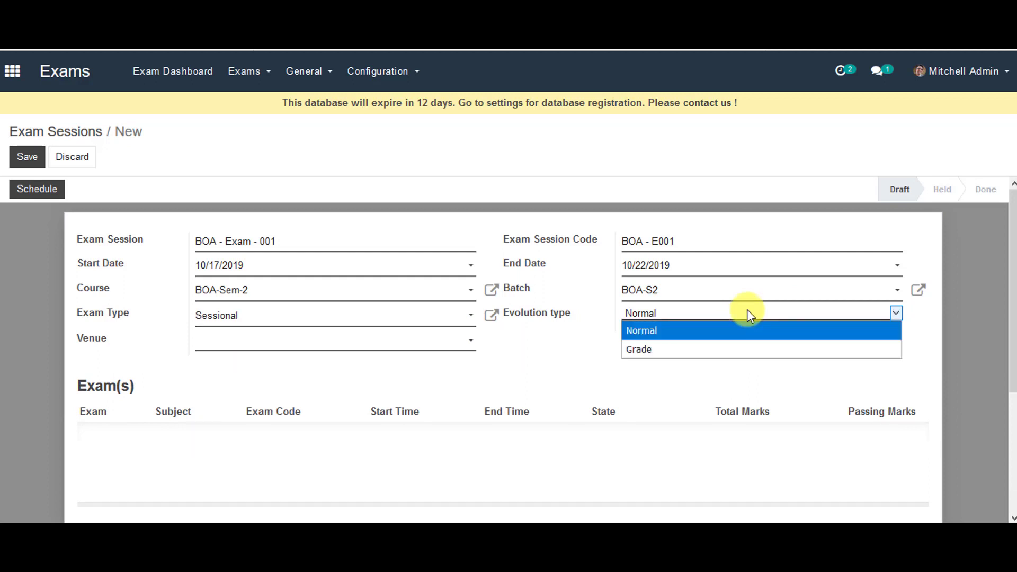
pyautogui.click(747, 310)
pyautogui.click(271, 349)
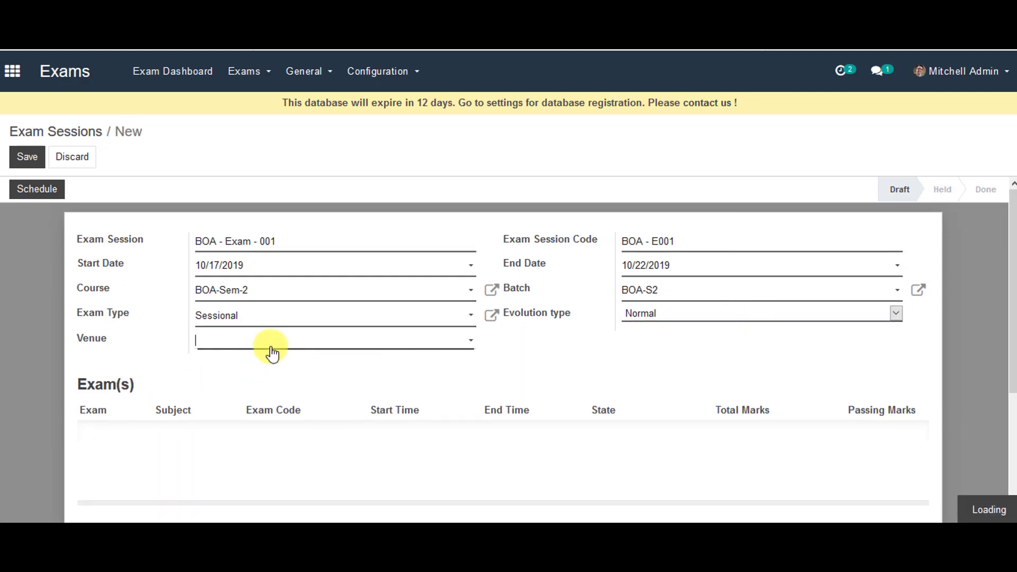
pyautogui.click(270, 363)
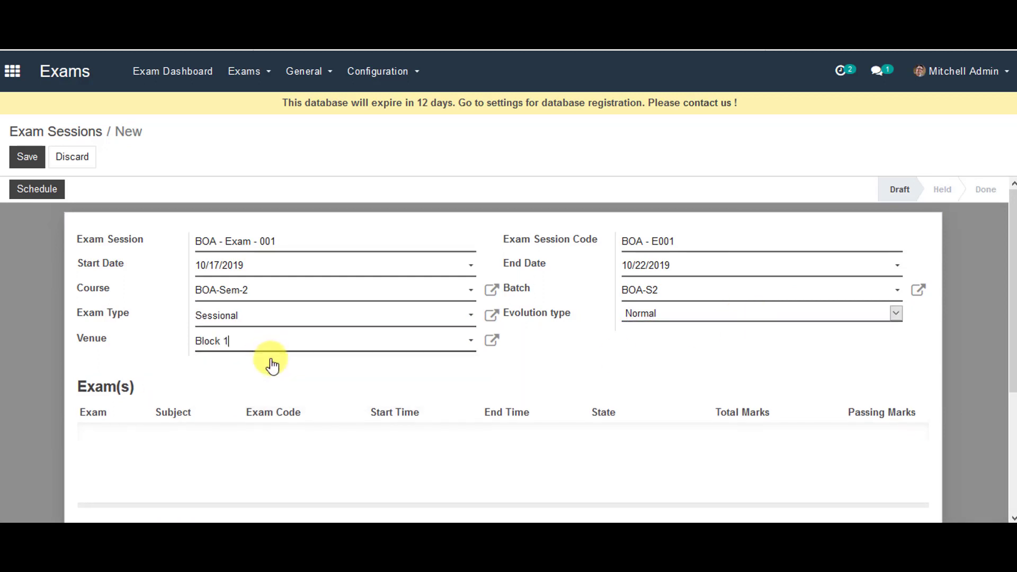
pyautogui.click(27, 156)
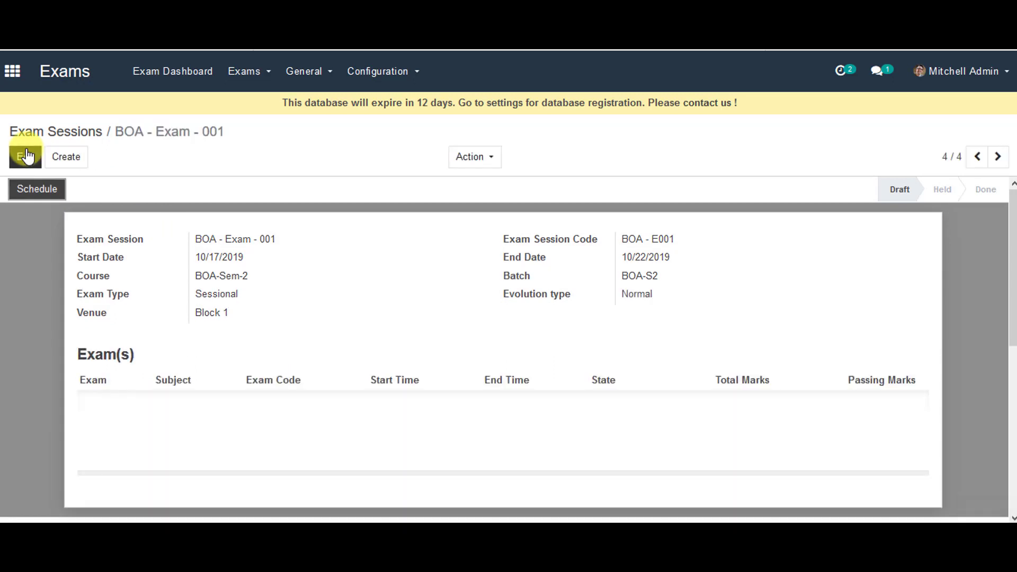
# Schedule the BOA - Exam - 001 session and go to the Exams list.
pyautogui.click(36, 188)
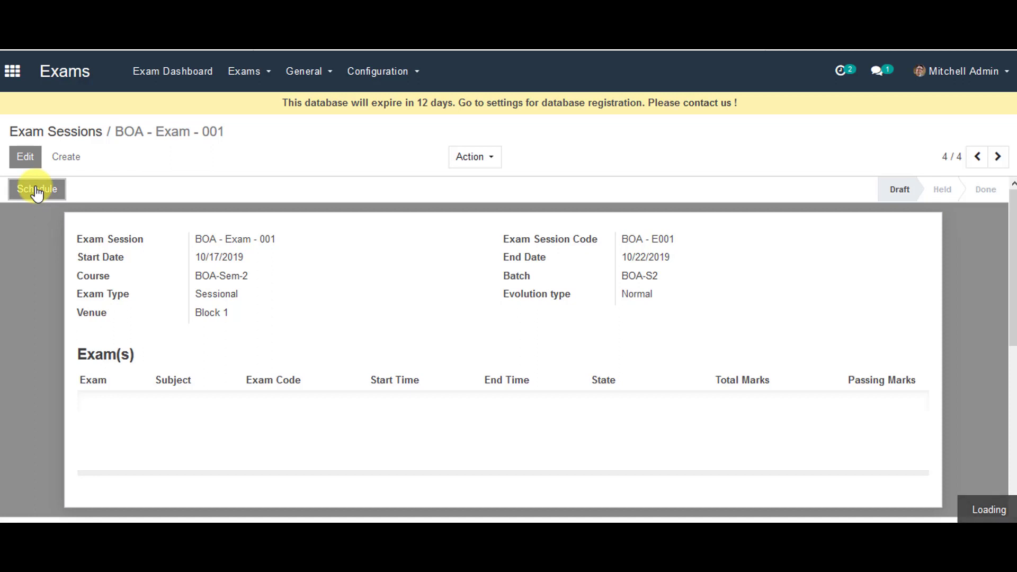
pyautogui.click(243, 75)
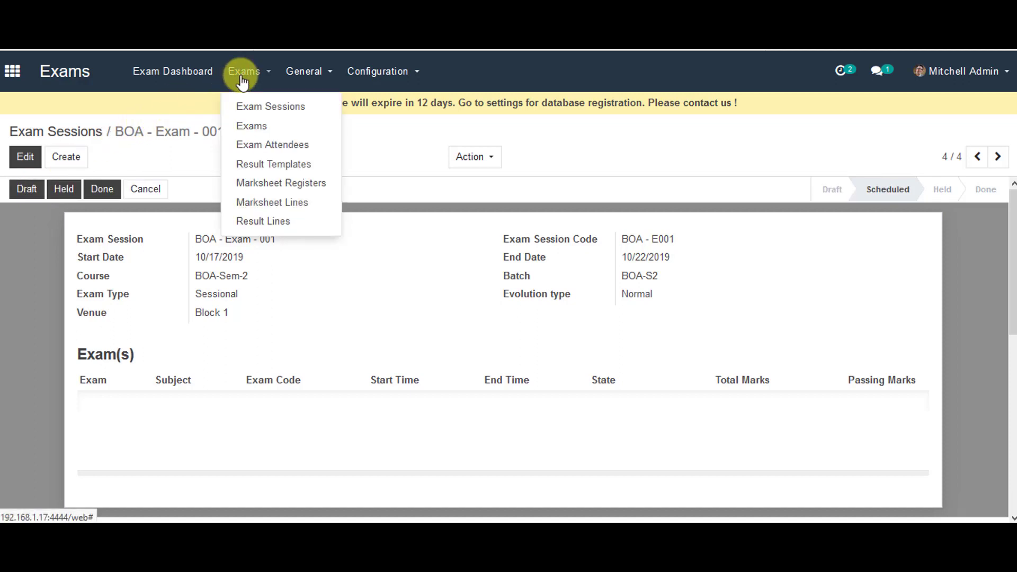
pyautogui.click(249, 128)
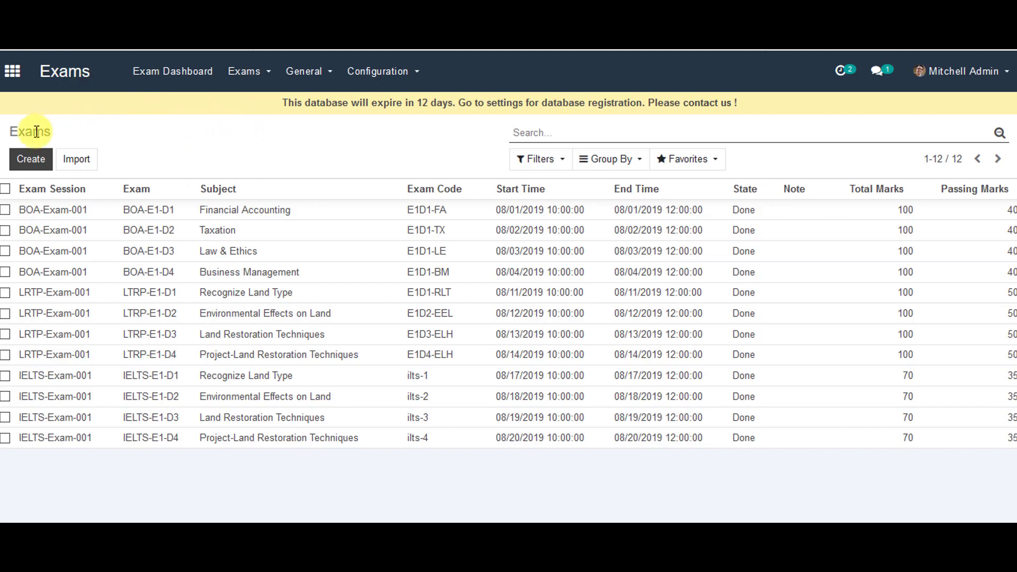
# Create a new exam for session BOA - Exam - 001 named 'BOA2 - E1 - D1'.
pyautogui.click(29, 160)
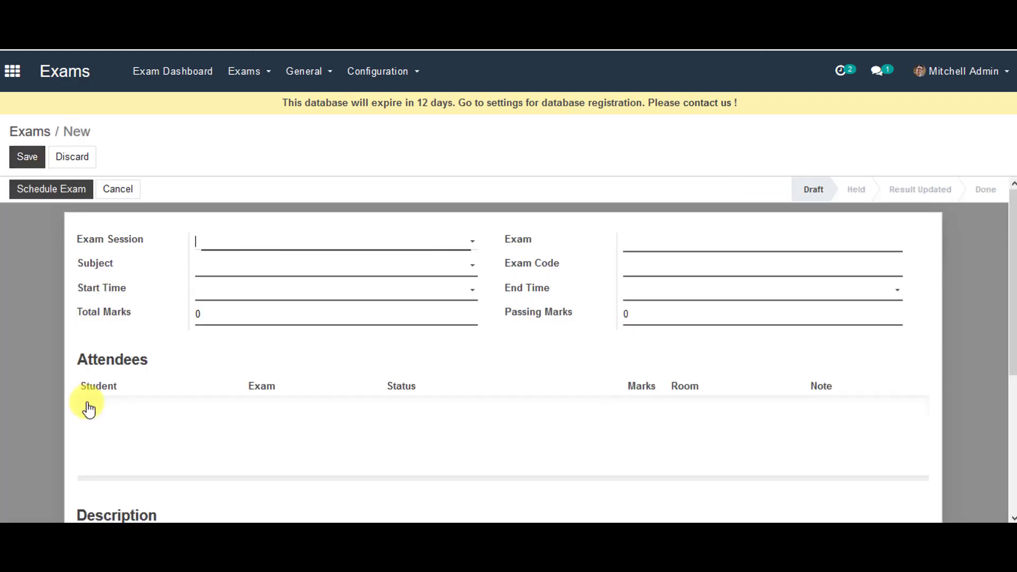
pyautogui.click(352, 243)
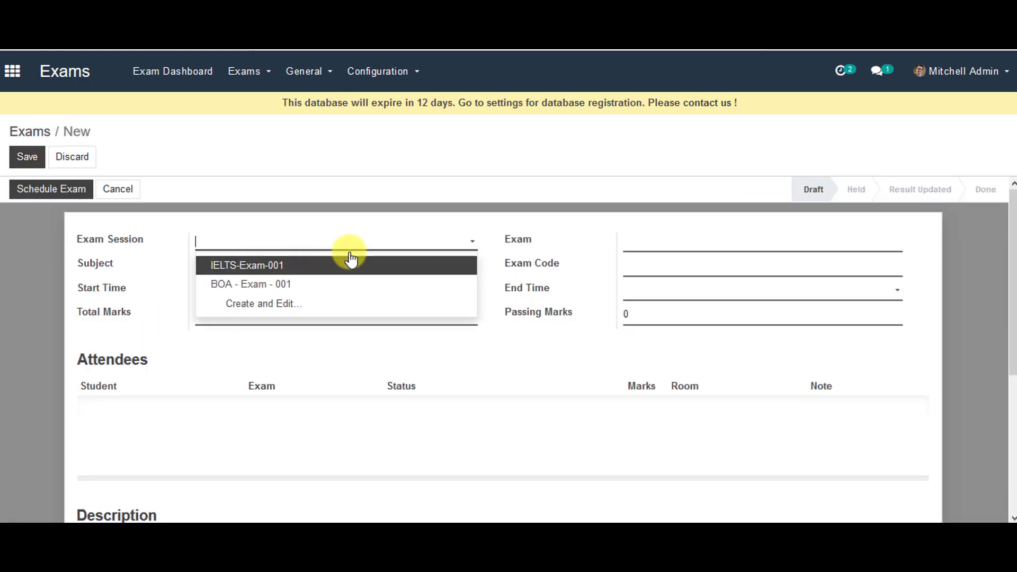
pyautogui.click(347, 287)
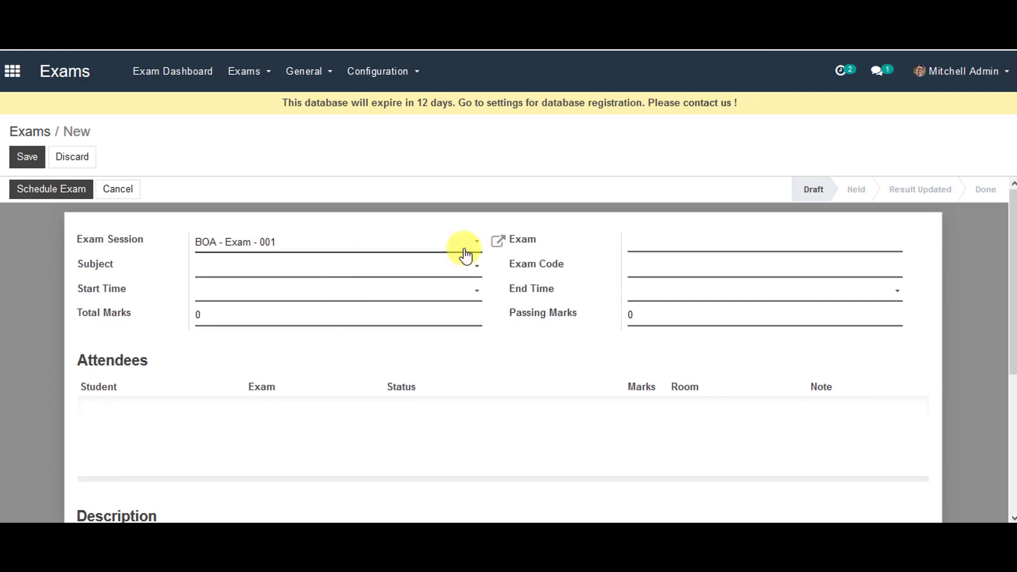
pyautogui.click(664, 242)
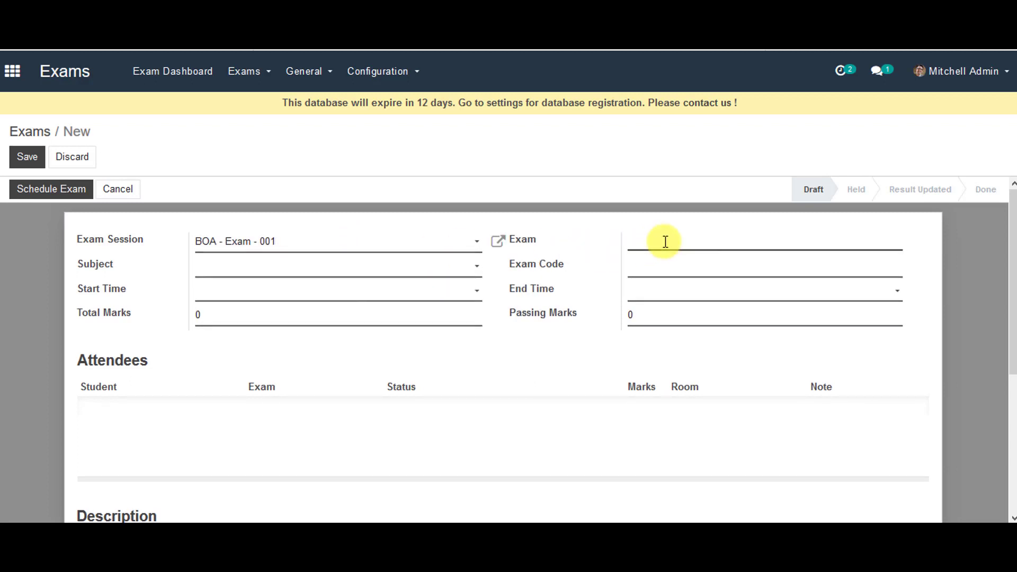
pyautogui.write('BOA2 - E1 - D1')
pyautogui.click(448, 266)
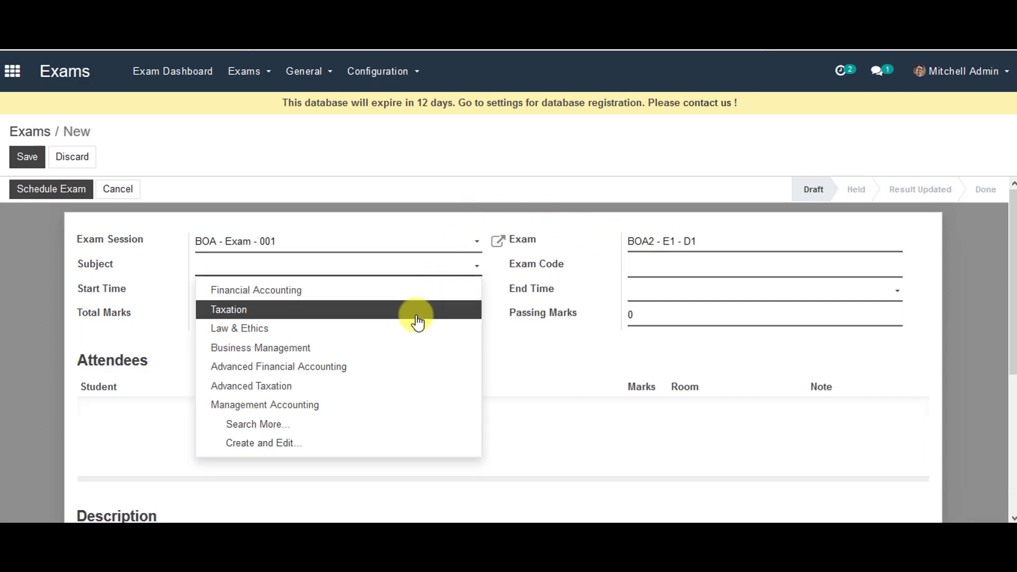
# Set the exam subject to Financial Accounting and the exam code to 'E1D1 - FA'.
pyautogui.click(427, 290)
pyautogui.click(638, 263)
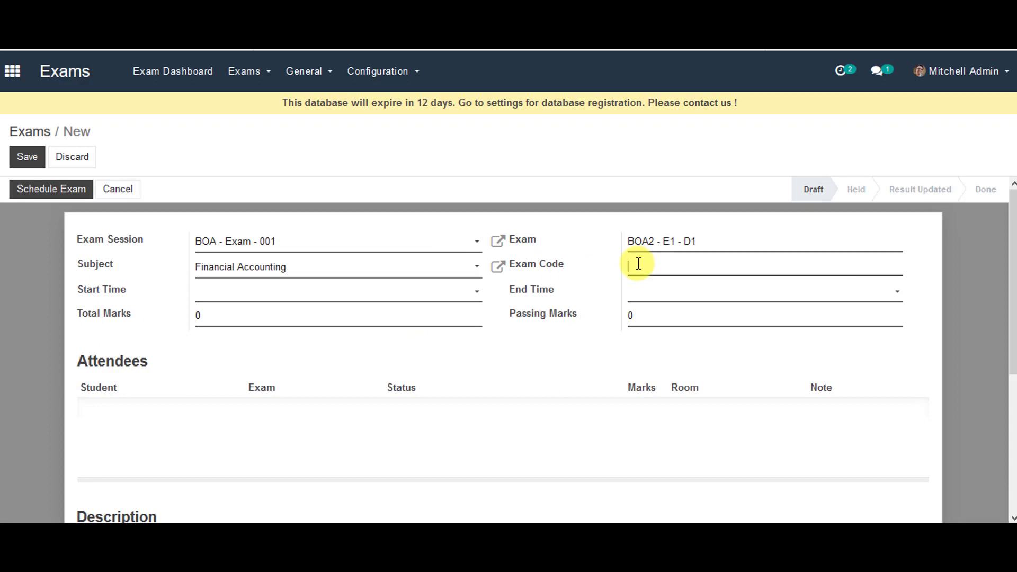
pyautogui.write('e')
pyautogui.press('BackSpace')
pyautogui.write('E1D1 - FA')
# Set both the exam start and end times to 18 October 2019.
pyautogui.click(469, 294)
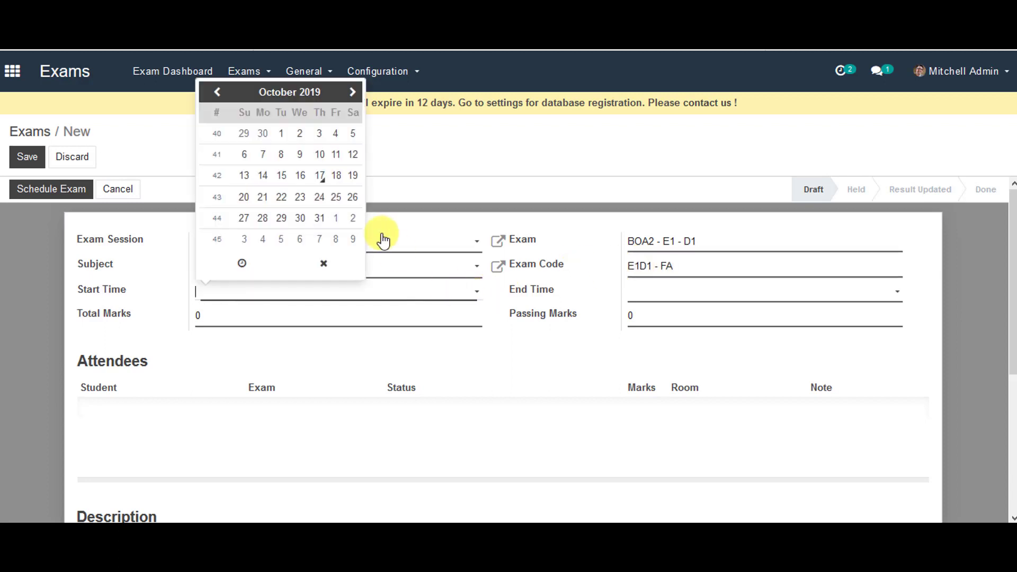
pyautogui.click(336, 175)
pyautogui.click(715, 294)
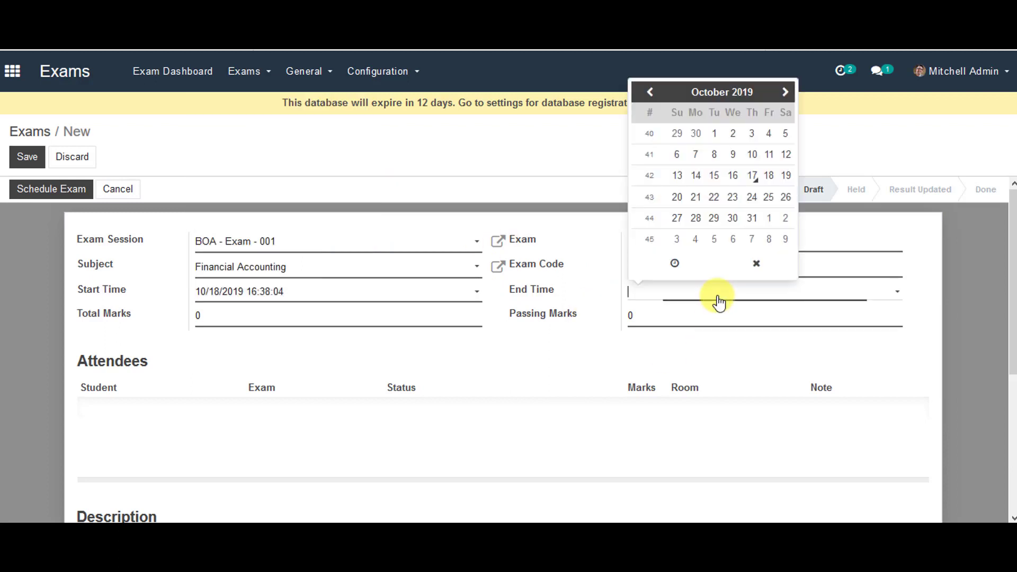
pyautogui.click(769, 175)
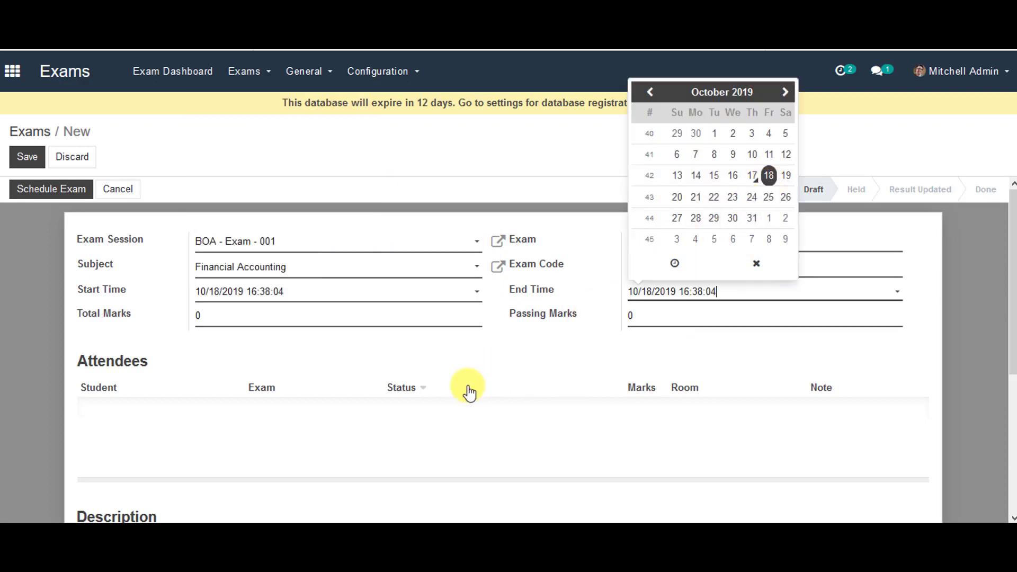
pyautogui.click(413, 342)
pyautogui.click(205, 318)
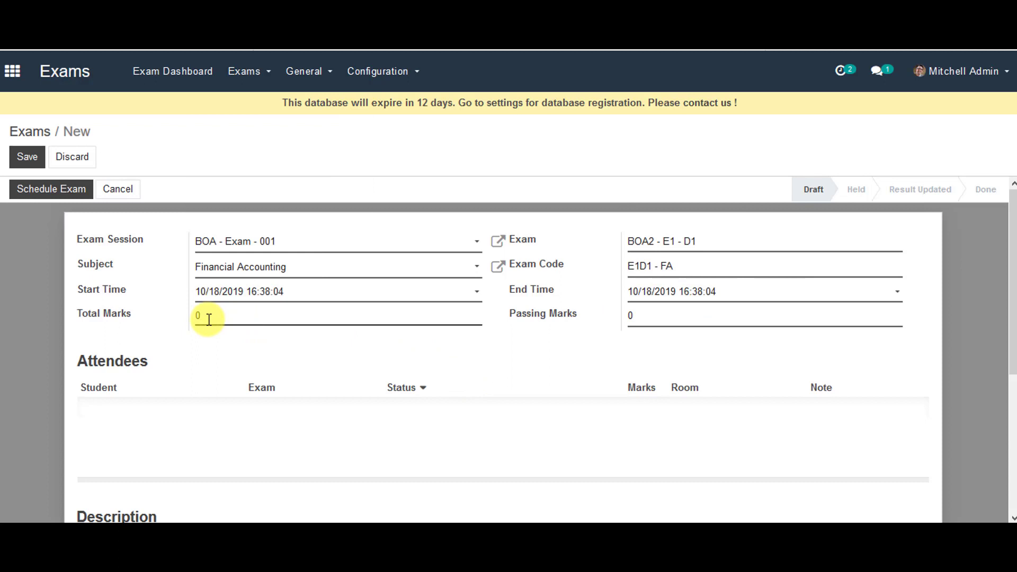
# Set Total Marks to 100 and Passing Marks to 35, then save the exam.
pyautogui.press('BackSpace')
pyautogui.write('100')
pyautogui.click(638, 316)
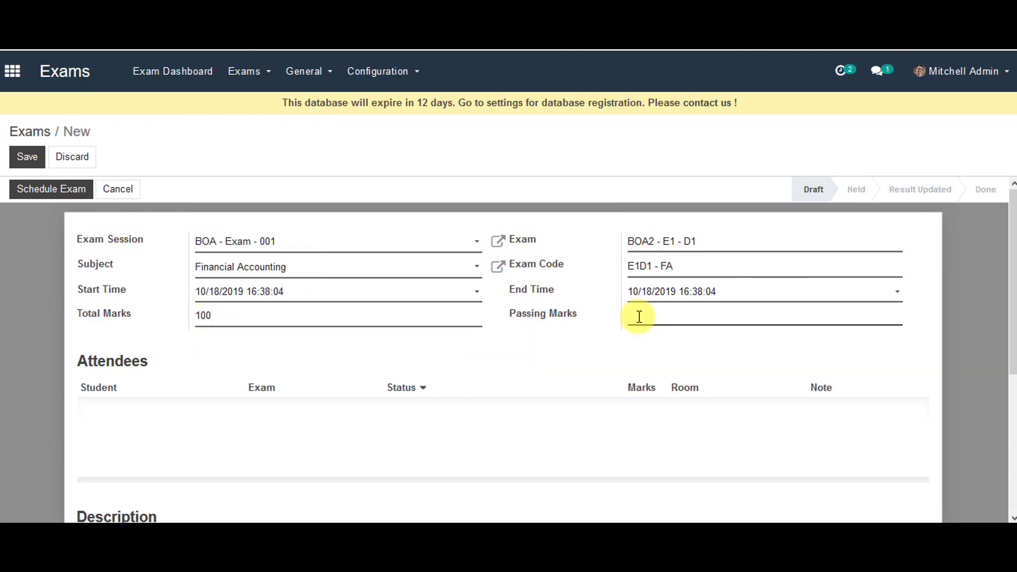
pyautogui.write('35')
pyautogui.scroll(-4, 263, 354)
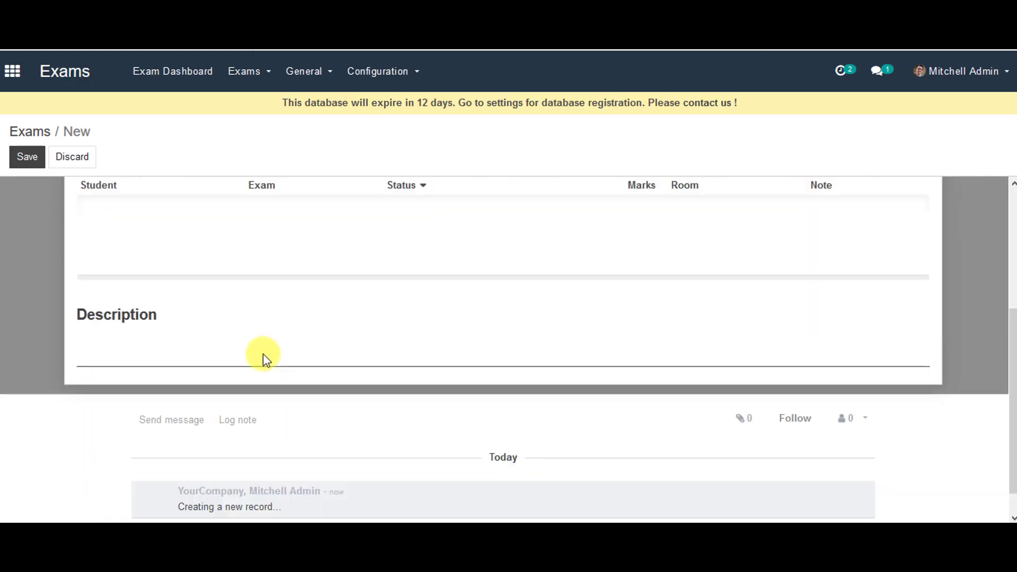
pyautogui.scroll(4, 221, 287)
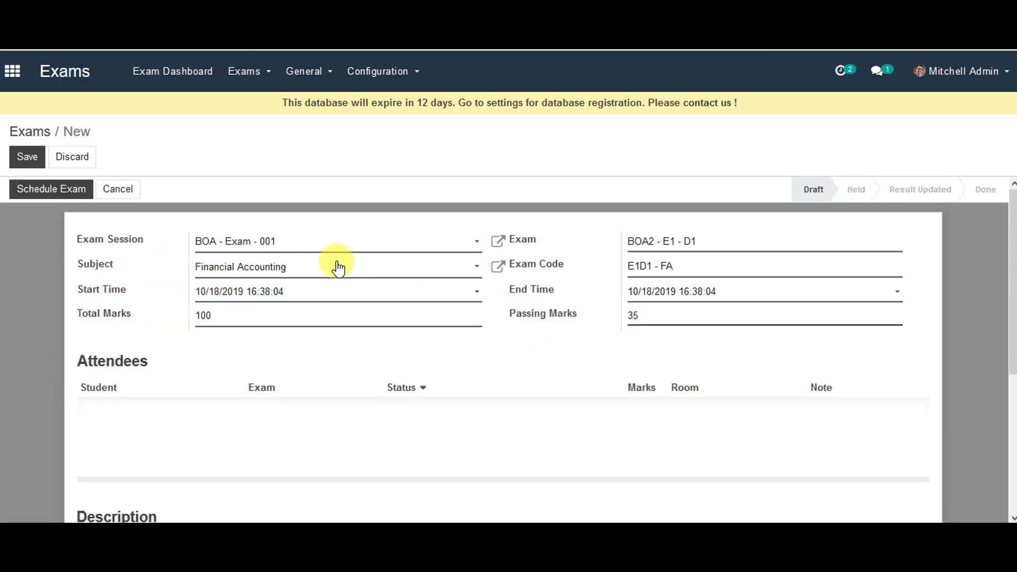
pyautogui.click(32, 154)
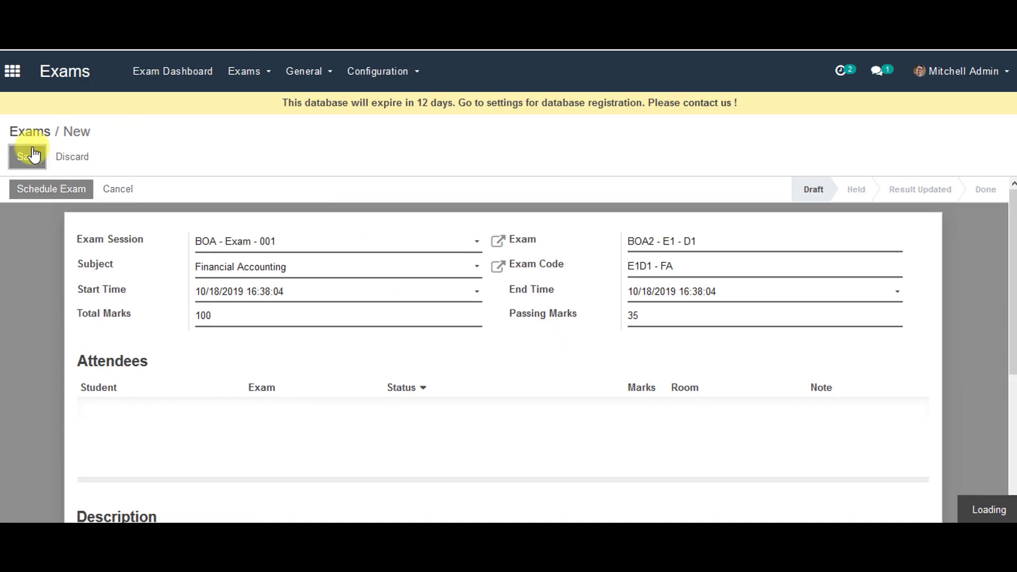
# Begin scheduling the exam and assign Room-001 to it.
pyautogui.click(36, 194)
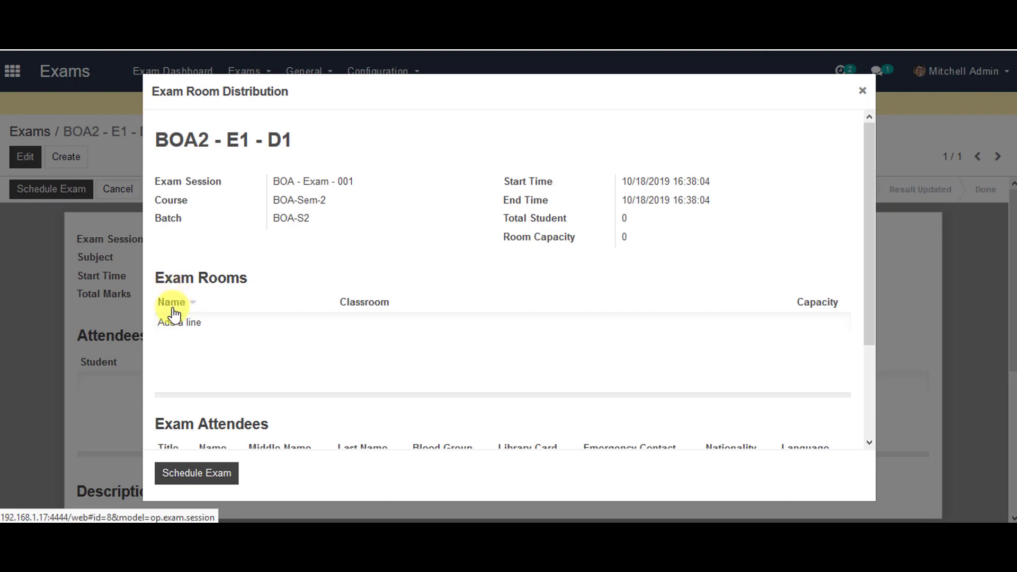
pyautogui.click(177, 324)
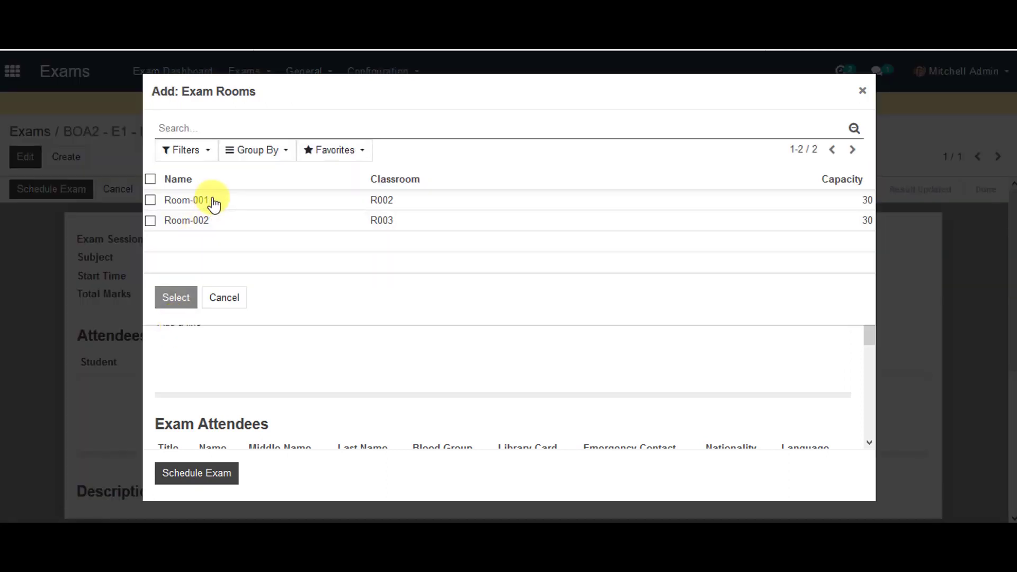
pyautogui.click(213, 203)
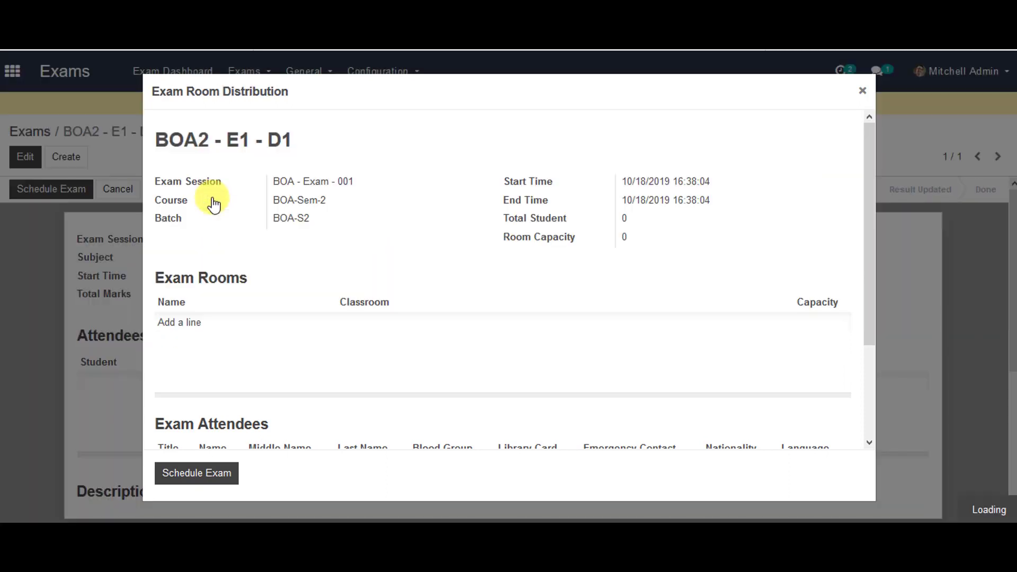
pyautogui.scroll(-2, 200, 302)
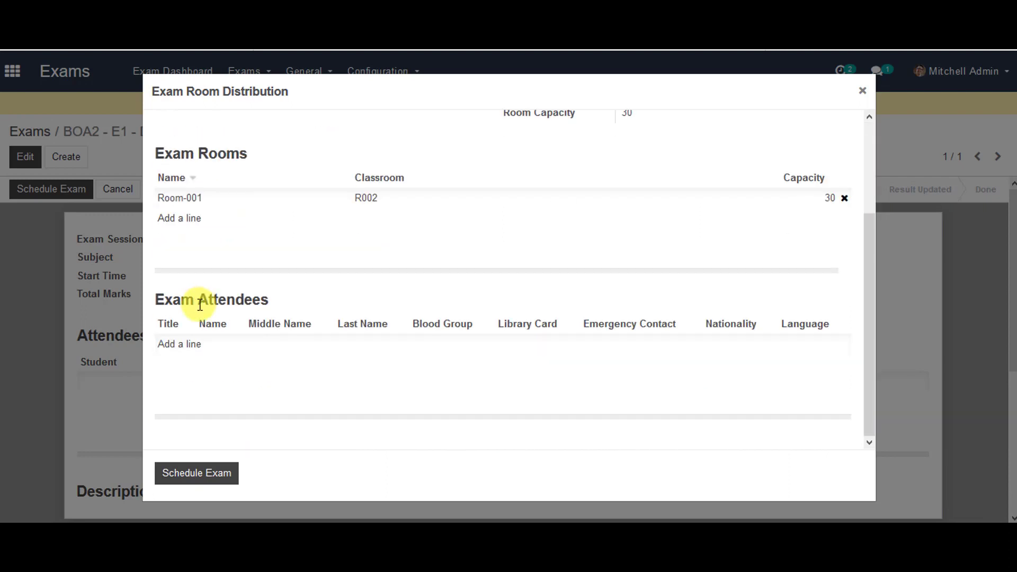
# Add the four students as attendees and schedule the exam.
pyautogui.click(175, 347)
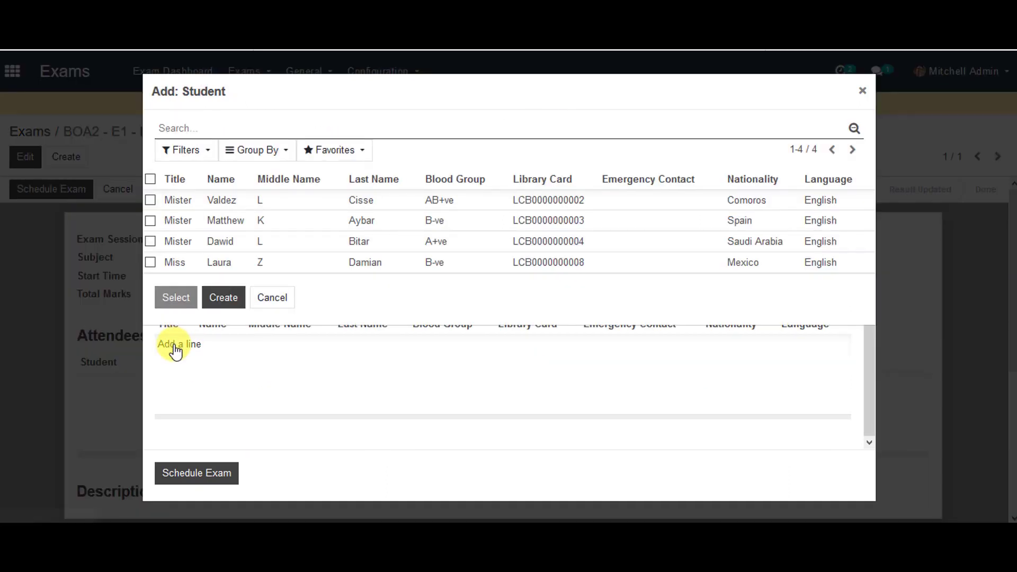
pyautogui.click(150, 200)
pyautogui.click(150, 221)
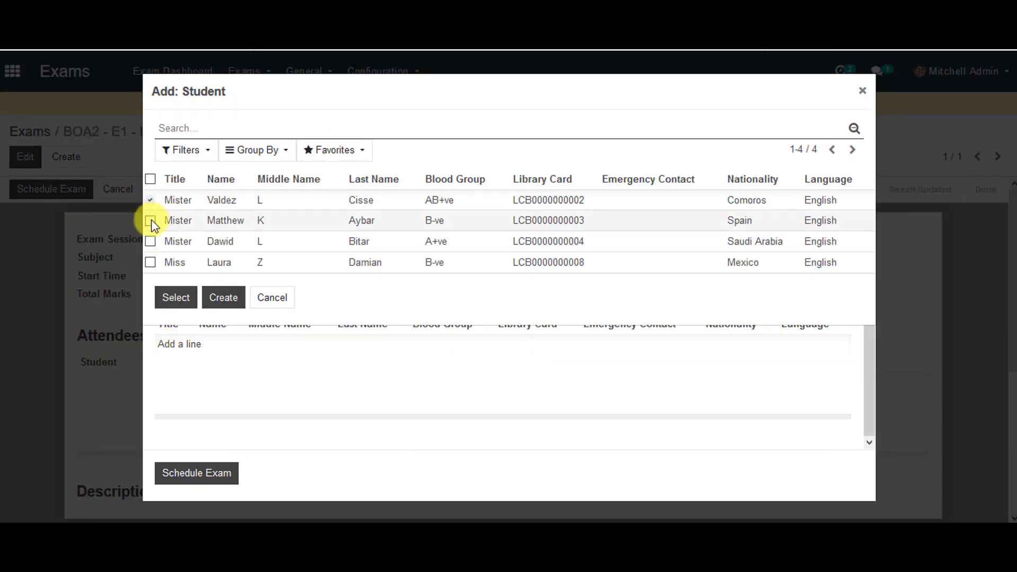
pyautogui.click(150, 241)
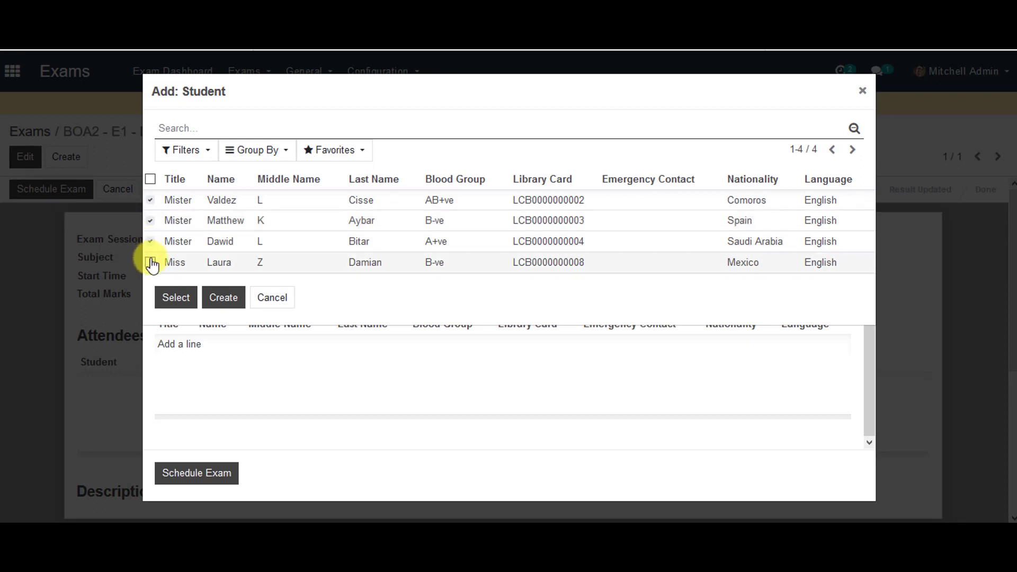
pyautogui.click(151, 263)
pyautogui.click(167, 298)
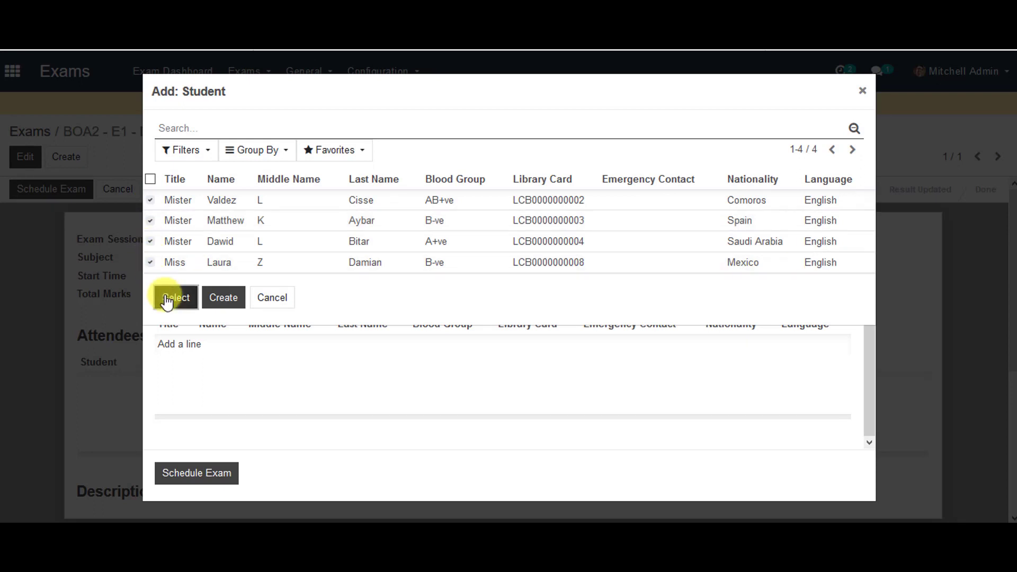
pyautogui.click(185, 472)
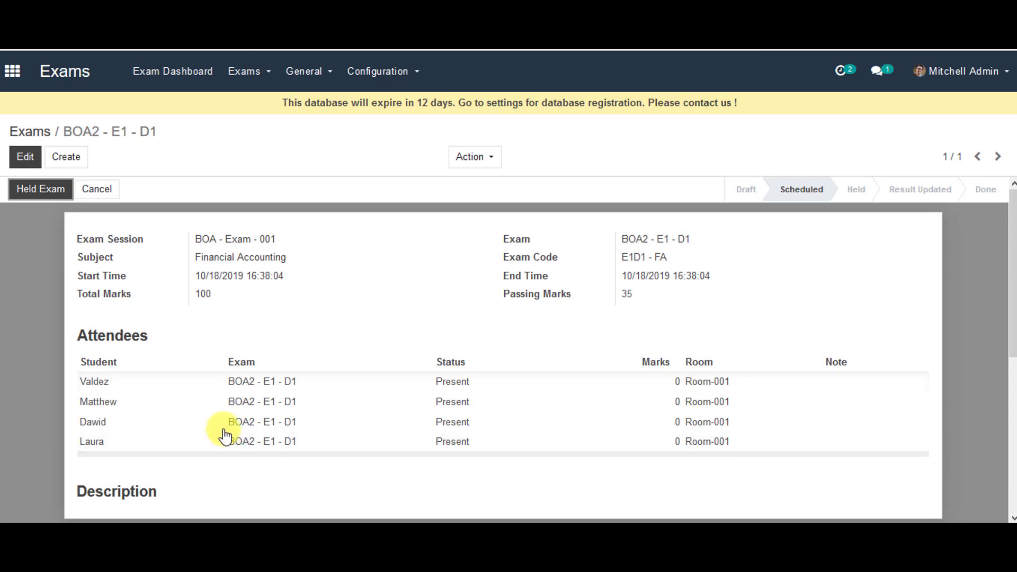
# Mark exam BOA2 - E1 - D1 as held, recording the fourth attendee as absent.
pyautogui.click(56, 191)
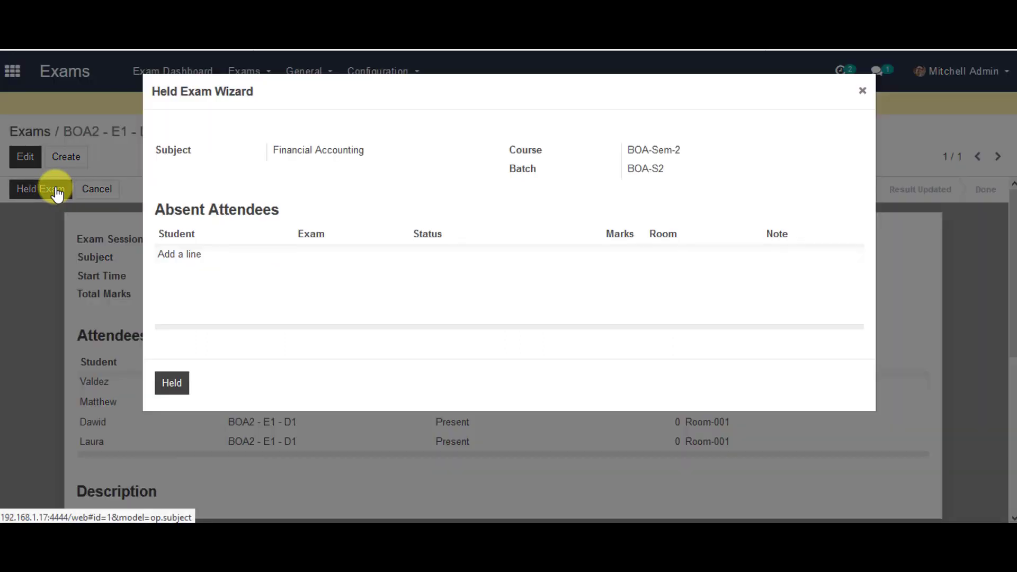
pyautogui.click(169, 257)
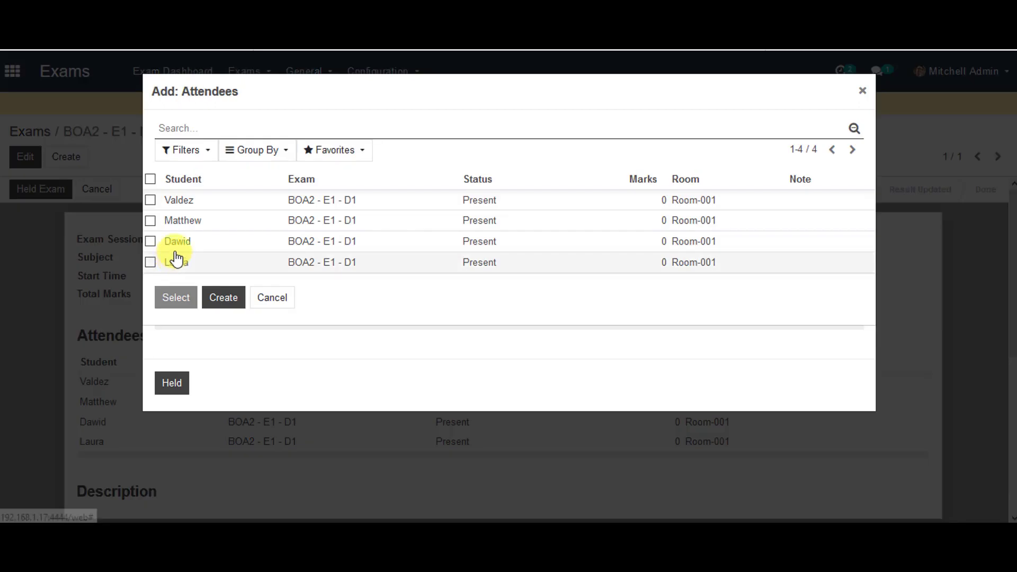
pyautogui.click(151, 263)
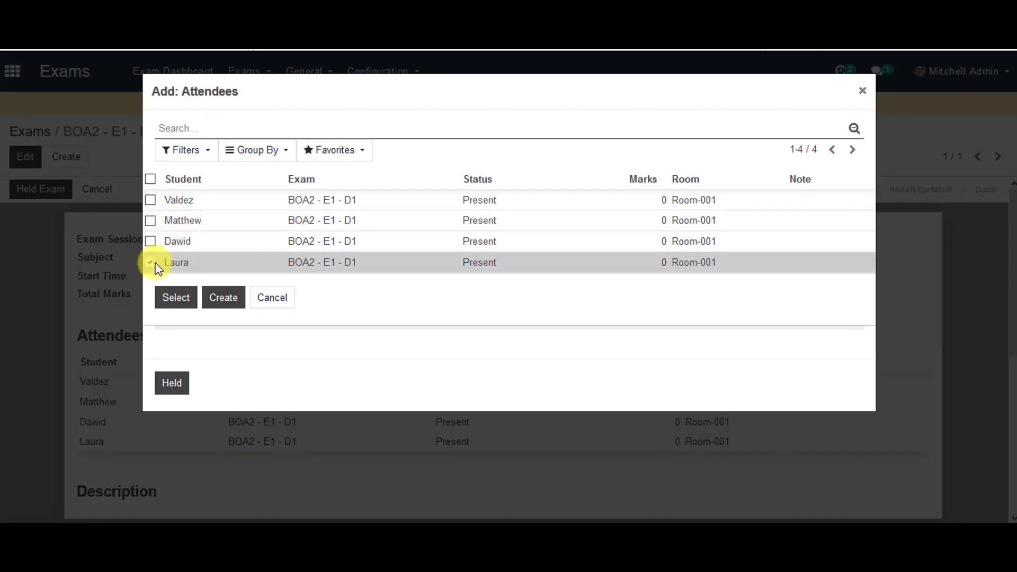
pyautogui.click(174, 298)
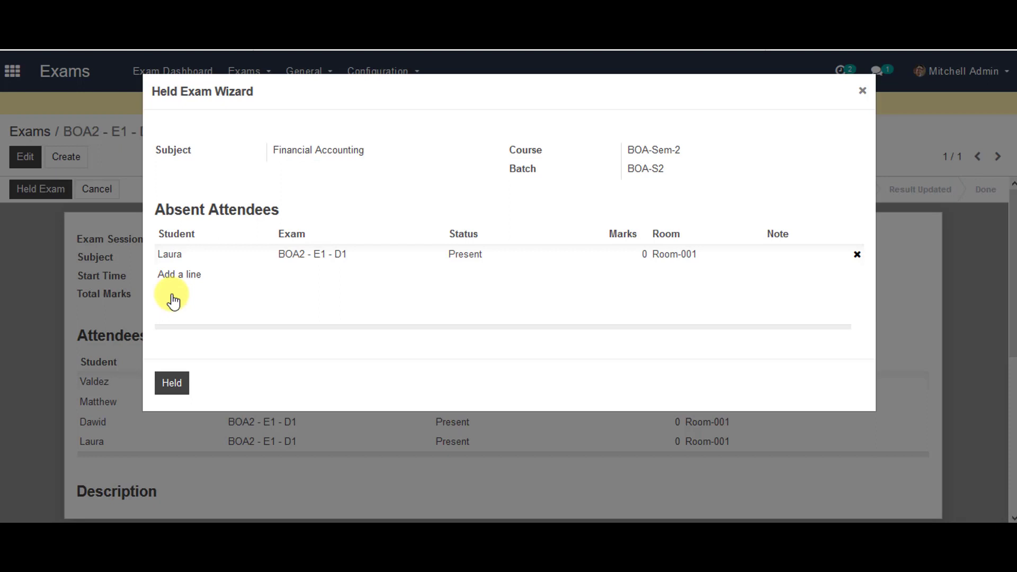
pyautogui.click(172, 383)
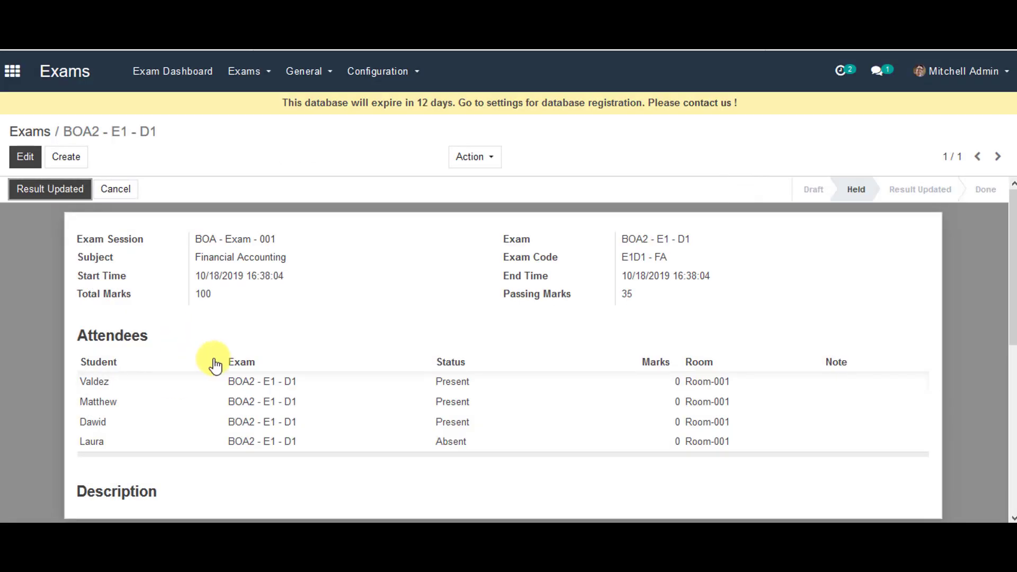
# Open the Exam Attendees list from the Exams menu.
pyautogui.click(268, 77)
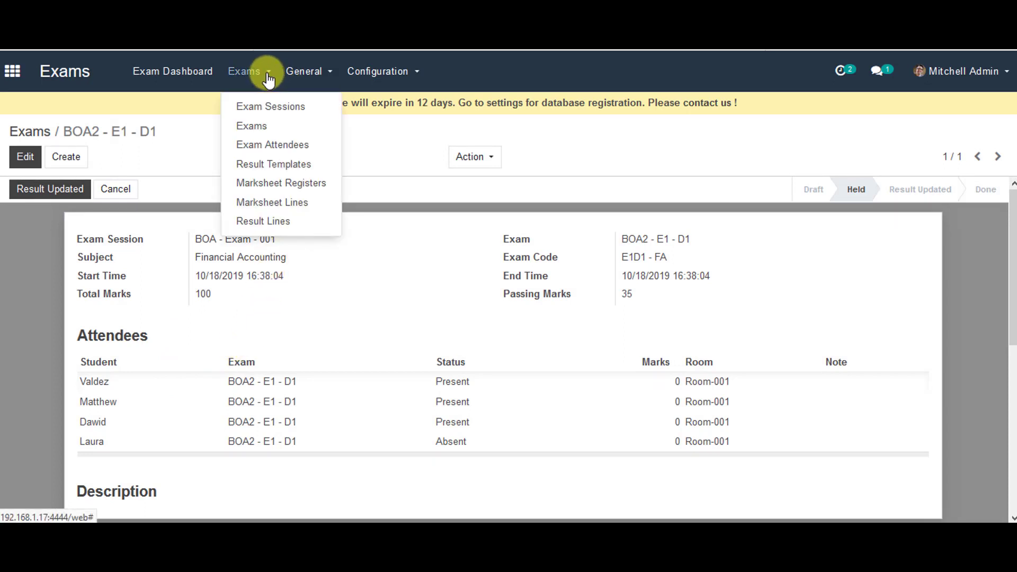
pyautogui.click(272, 153)
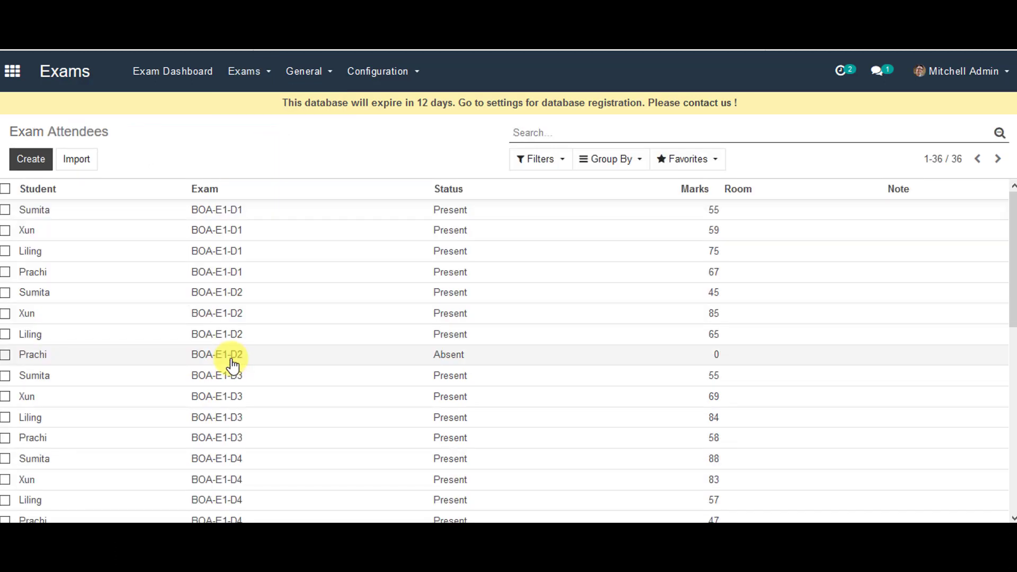
pyautogui.scroll(-6, 231, 364)
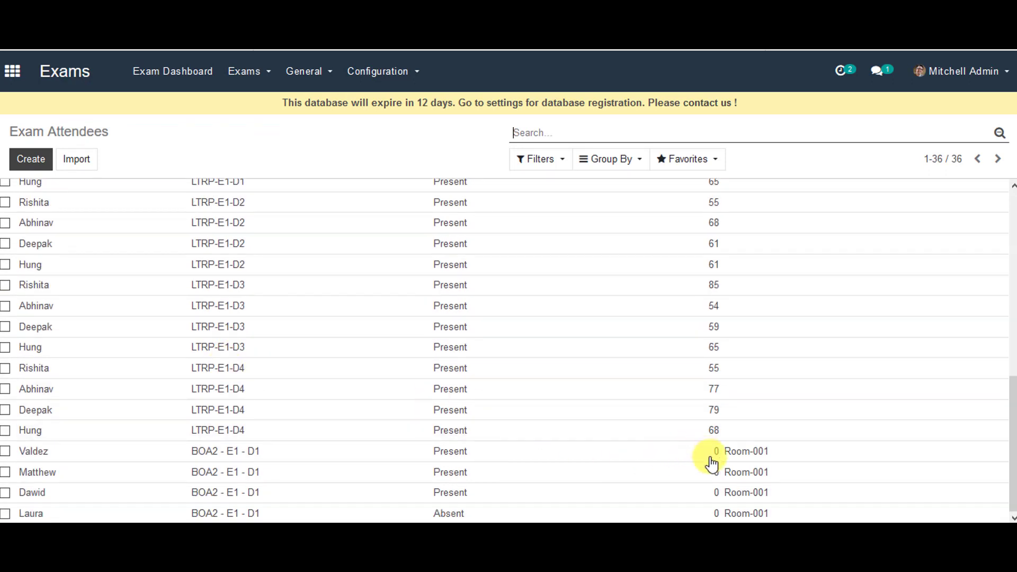
# Enter marks 75, 55 and 90 for the three present BOA2 - E1 - D1 attendees.
pyautogui.click(711, 455)
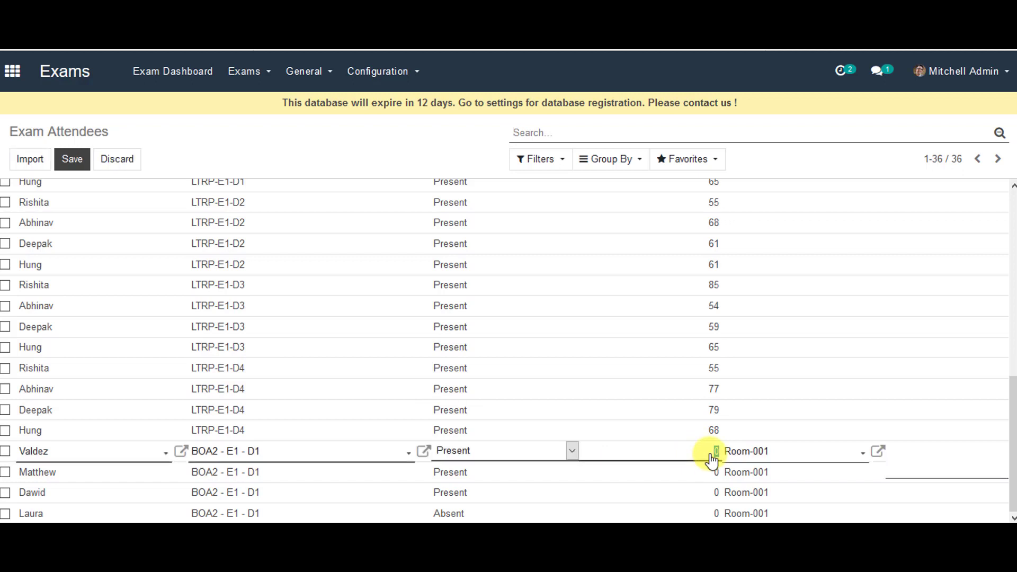
pyautogui.write('75')
pyautogui.click(709, 479)
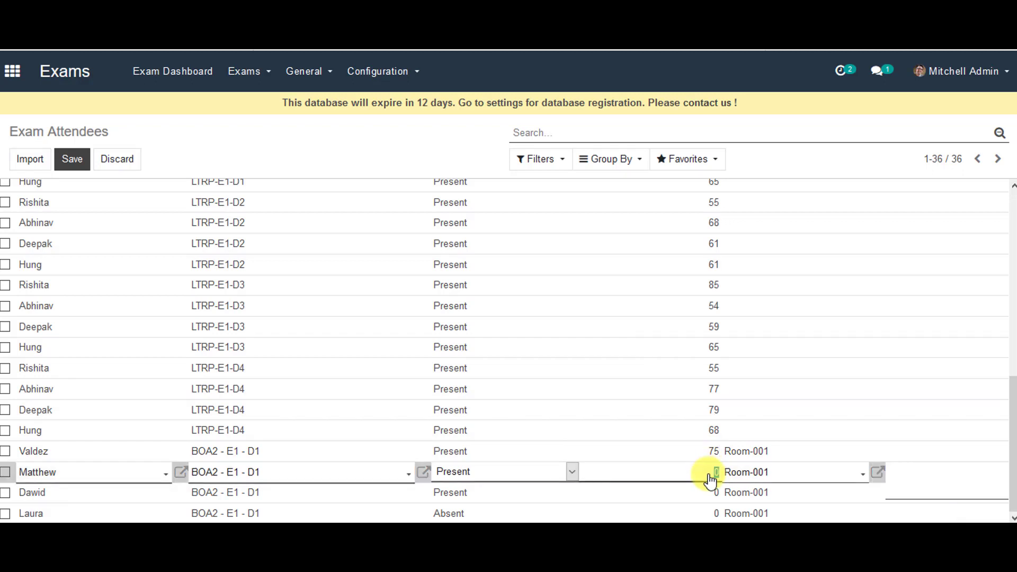
pyautogui.write('55')
pyautogui.click(710, 493)
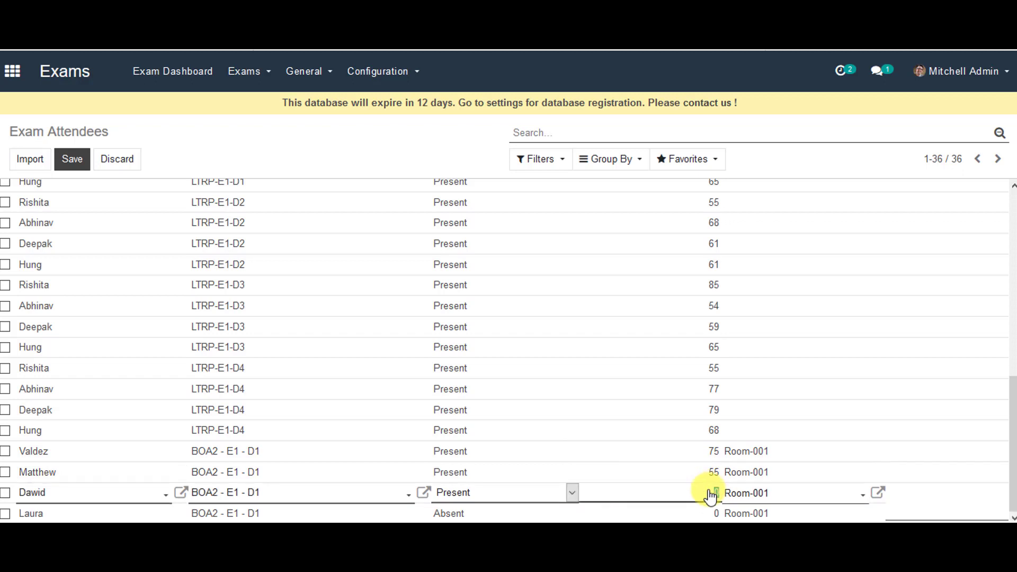
pyautogui.write('90')
# Save the attendees' marks and check the updated list.
pyautogui.scroll(5, 98, 308)
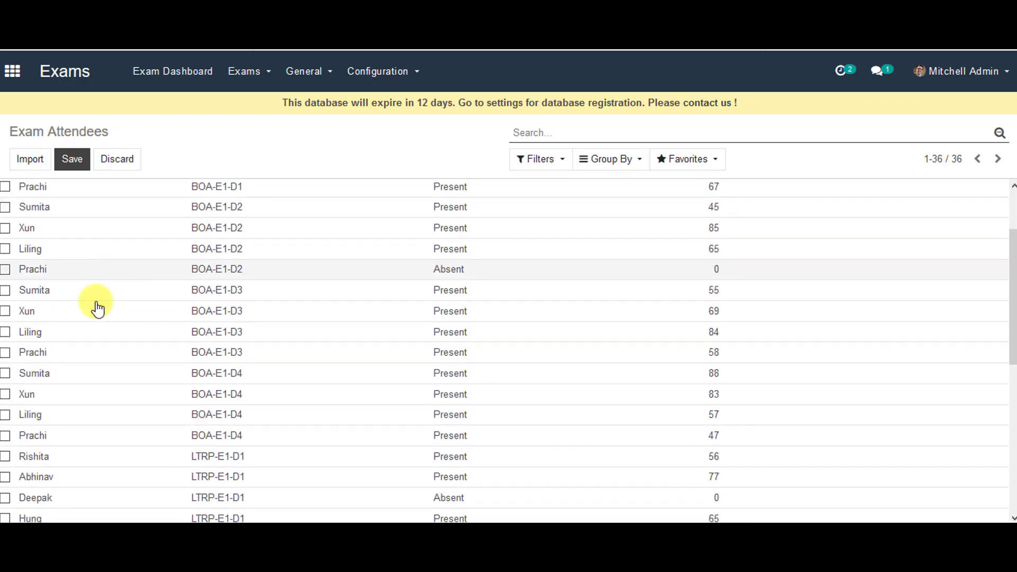
pyautogui.scroll(2, 98, 308)
pyautogui.click(78, 162)
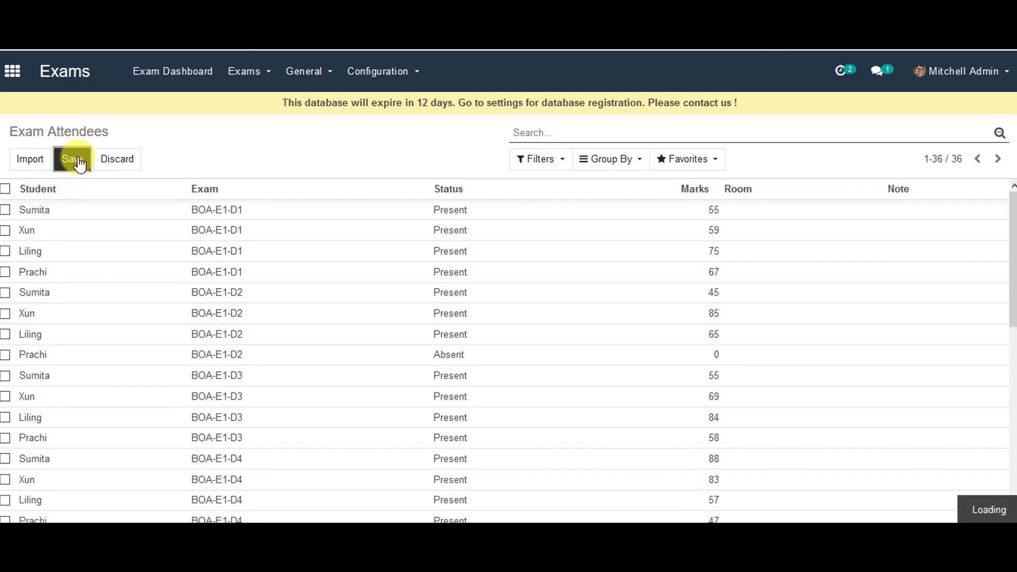
pyautogui.scroll(-5, 70, 324)
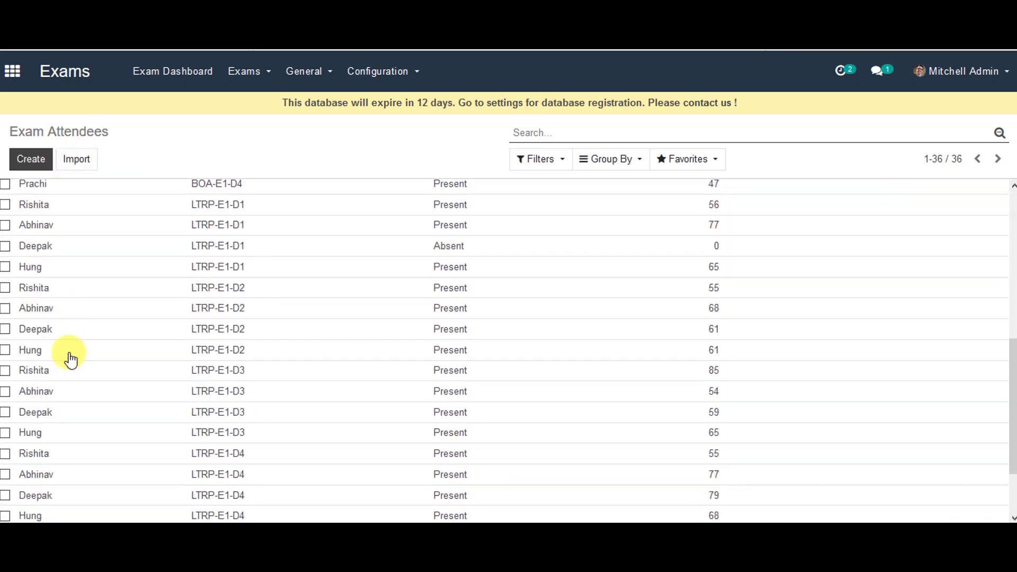
pyautogui.scroll(-2, 85, 355)
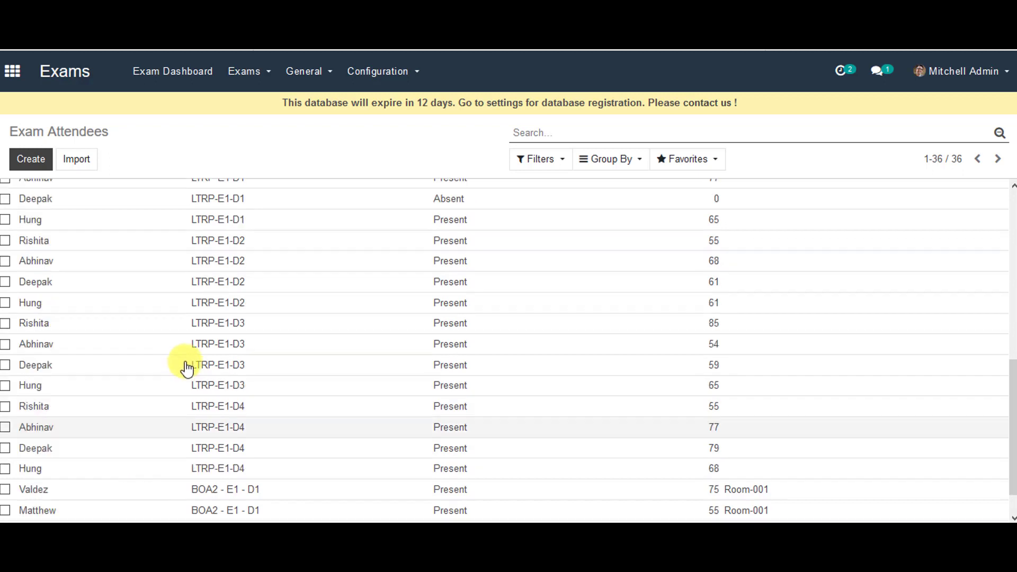
pyautogui.scroll(5, 187, 367)
pyautogui.click(260, 71)
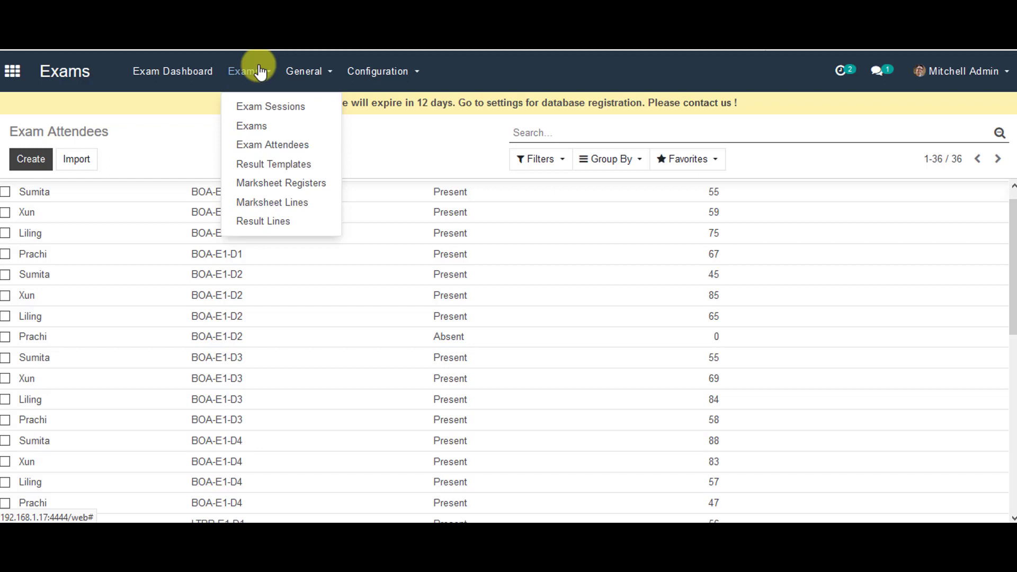
# Open exam BOA2 - E1 - D1 and move it through Result Updated to Done.
pyautogui.click(255, 127)
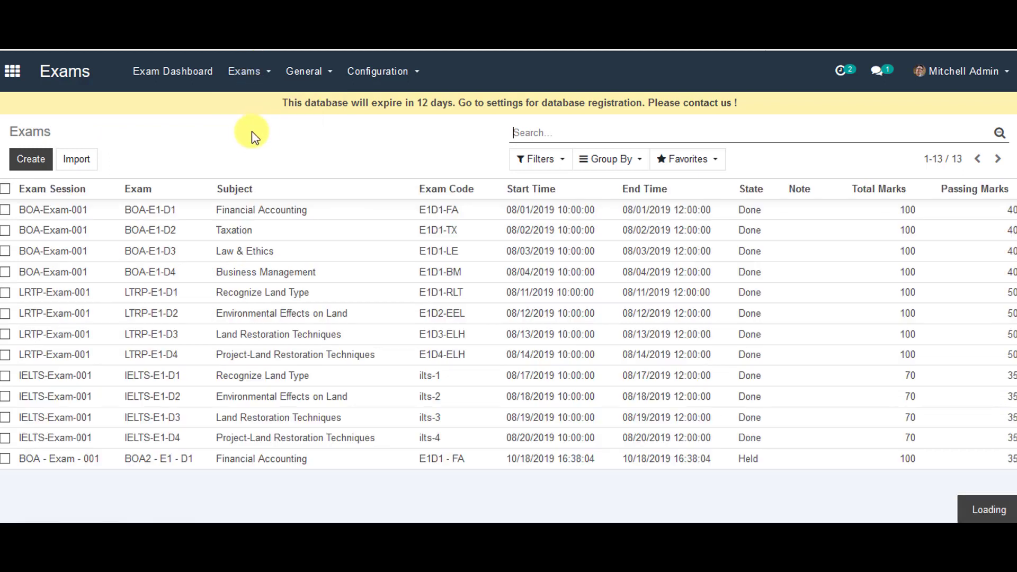
pyautogui.click(51, 460)
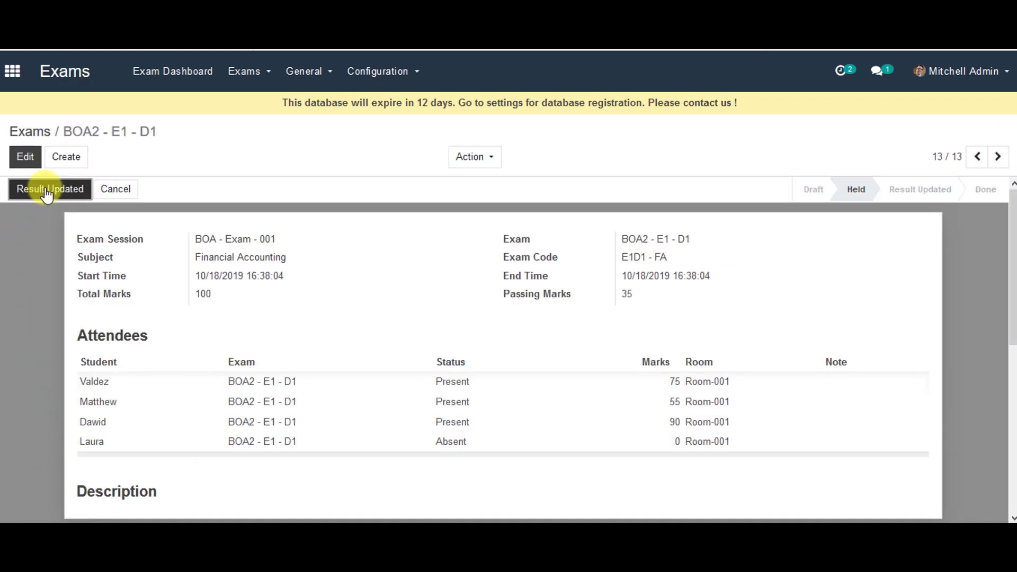
pyautogui.click(54, 192)
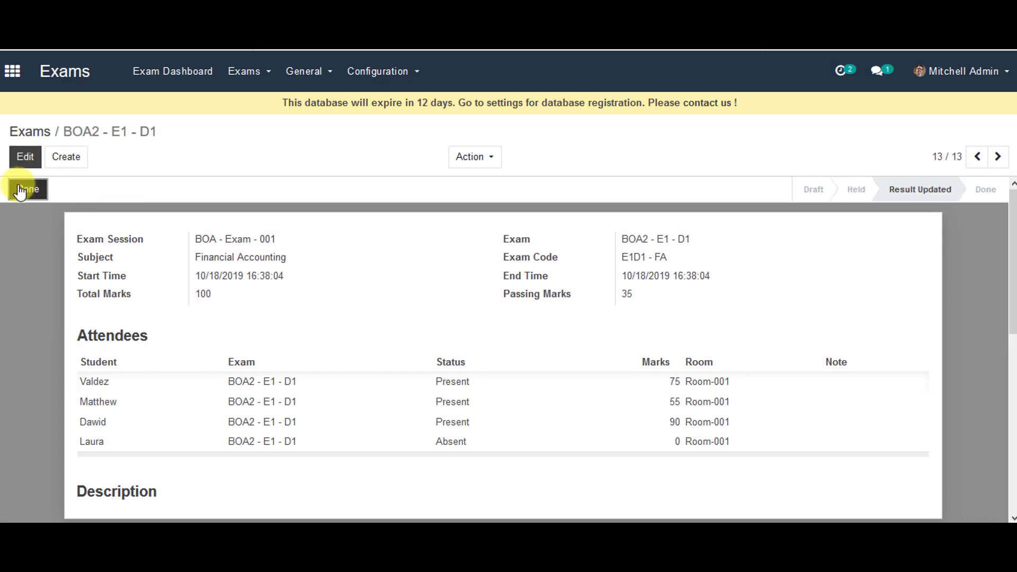
pyautogui.click(22, 190)
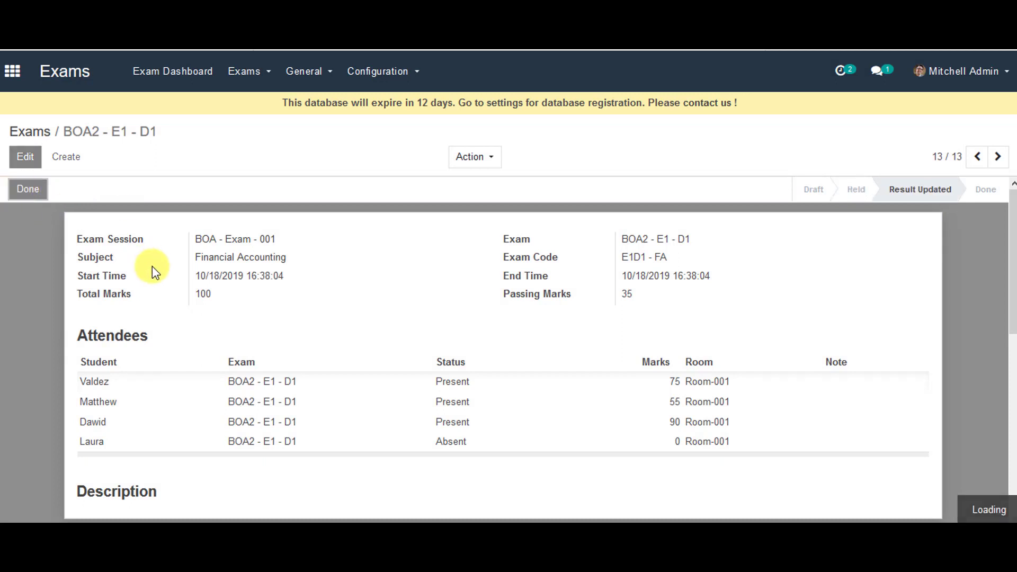